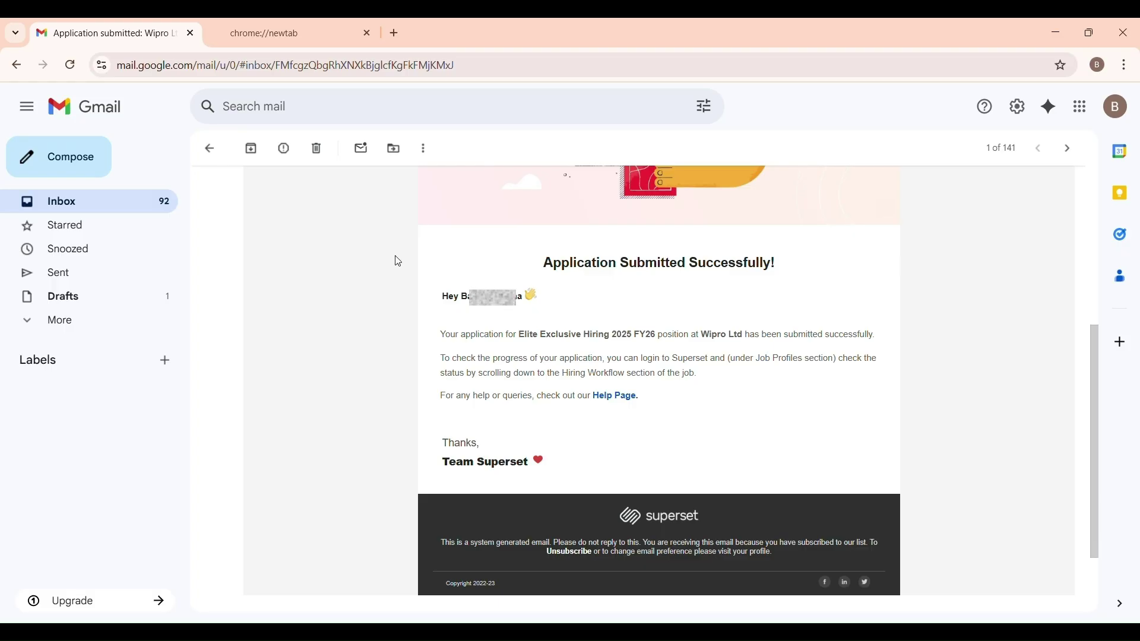
# - Select the subject line of the Wipro hiring email
pyautogui.scroll(-2, 398, 261)
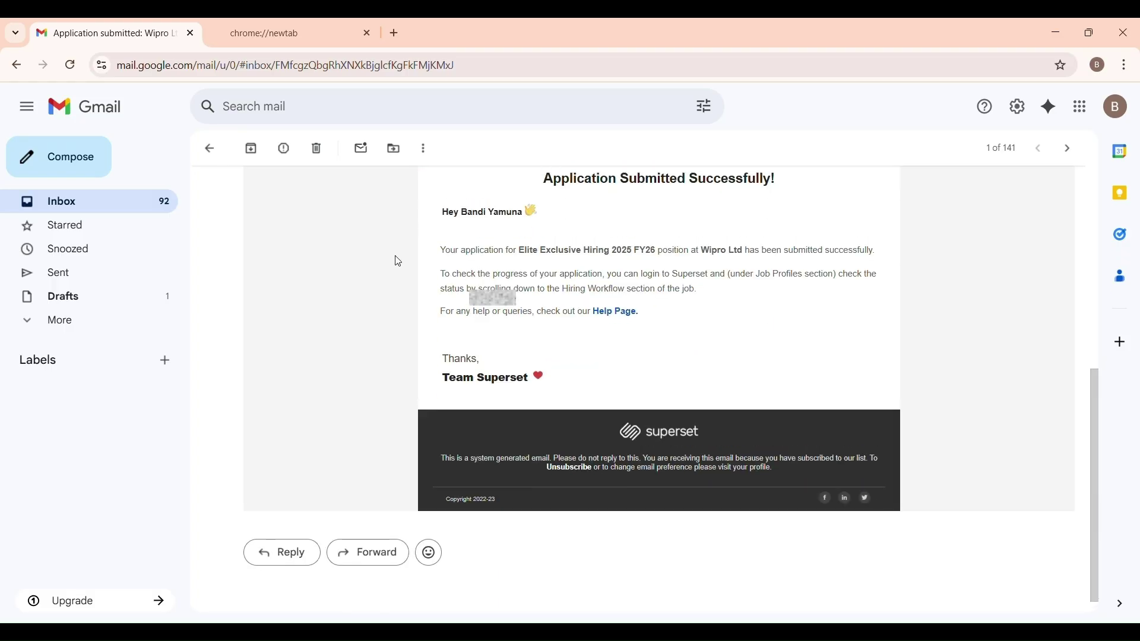
pyautogui.scroll(6, 397, 261)
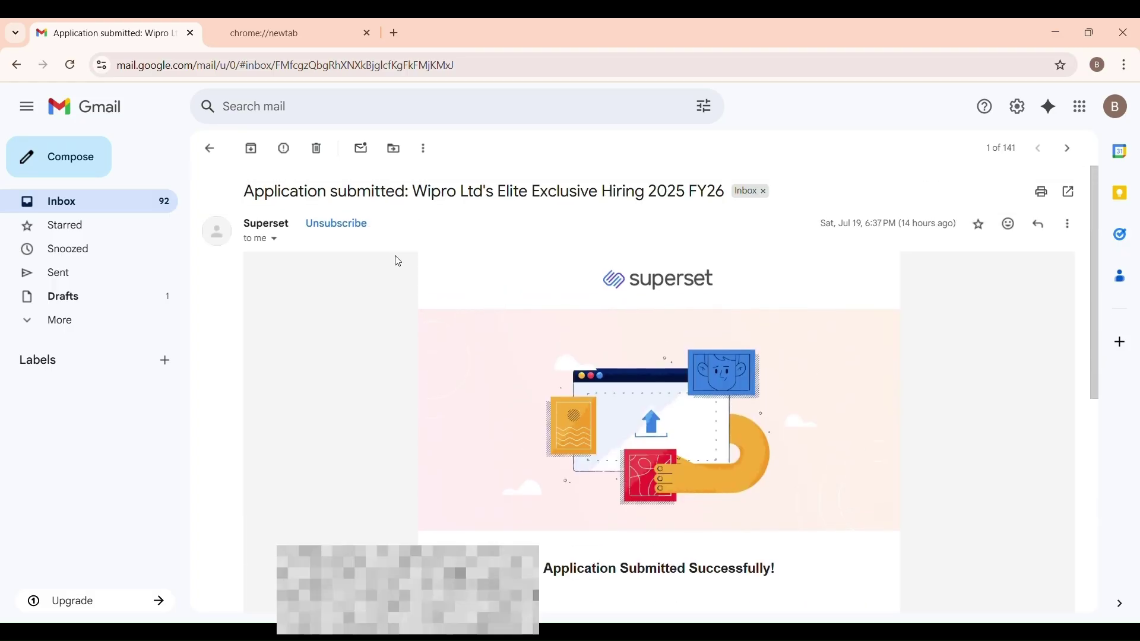
pyautogui.scroll(-1, 398, 261)
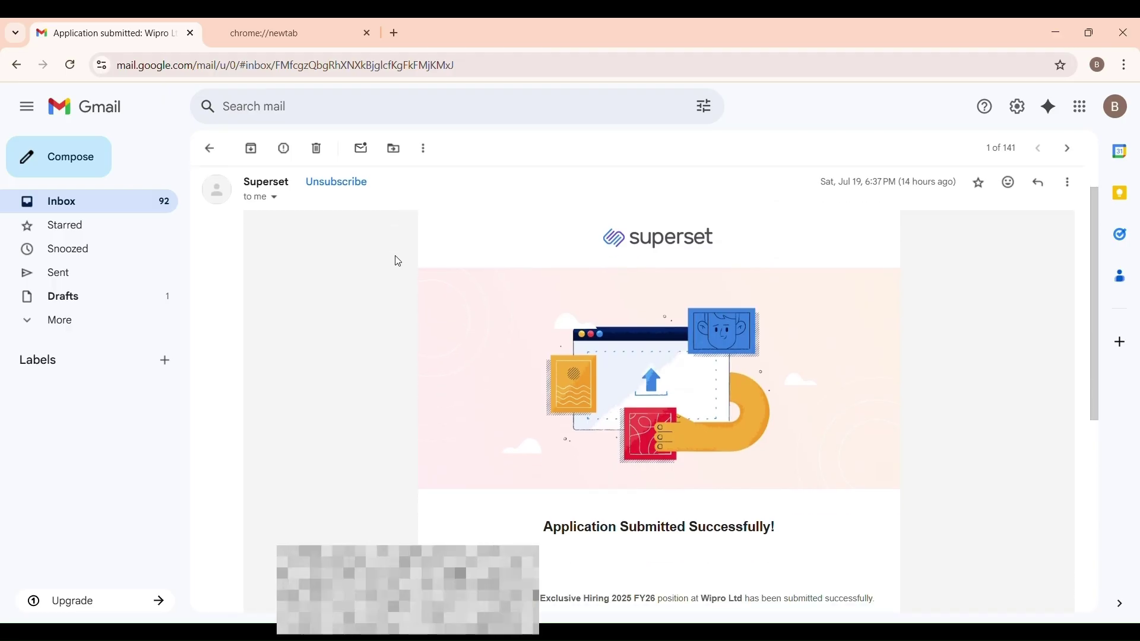
pyautogui.scroll(1, 398, 261)
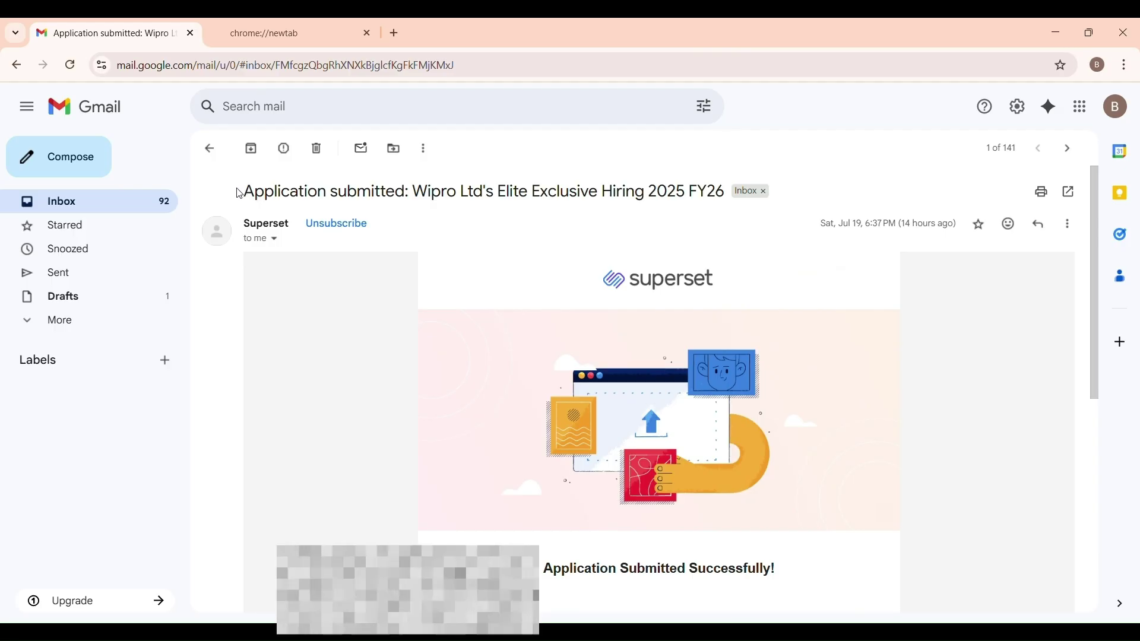
pyautogui.moveTo(243, 193); pyautogui.dragTo(790, 194)
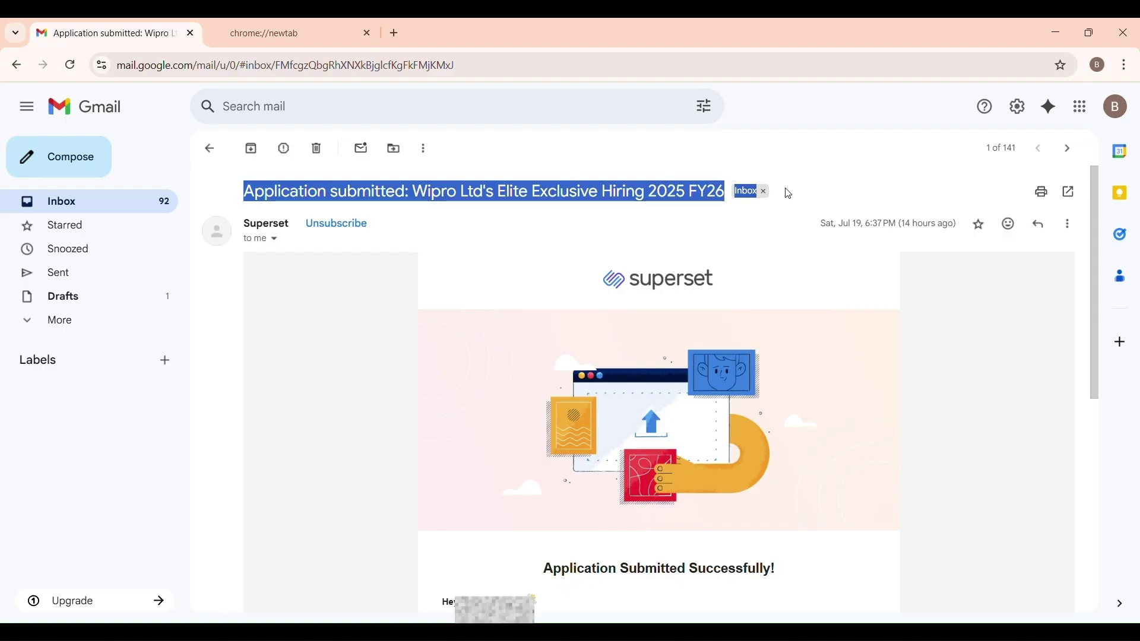
# - Start applying for the Wipro Elite Exclusive Hiring 2025 FY26 job
pyautogui.scroll(5, 789, 194)
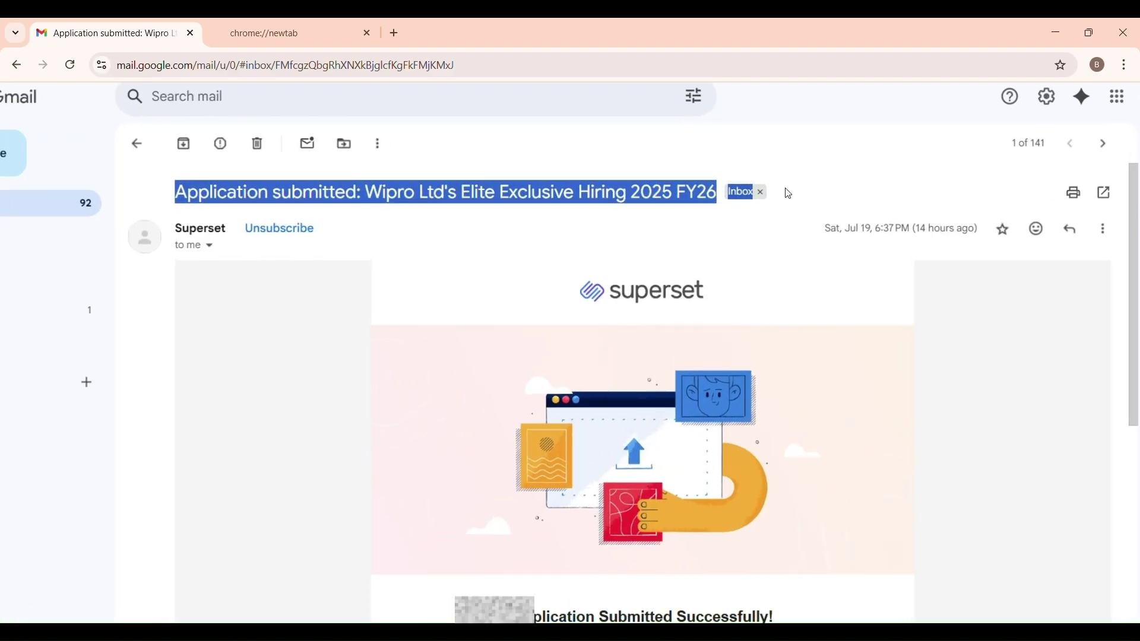
pyautogui.scroll(5, 789, 194)
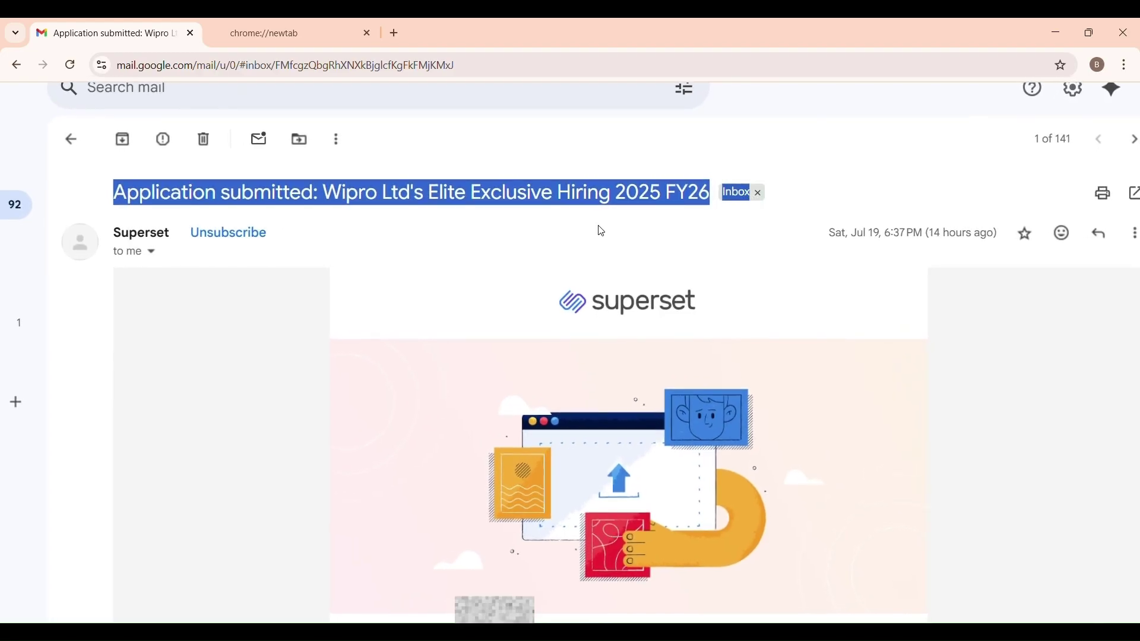
pyautogui.click(599, 269)
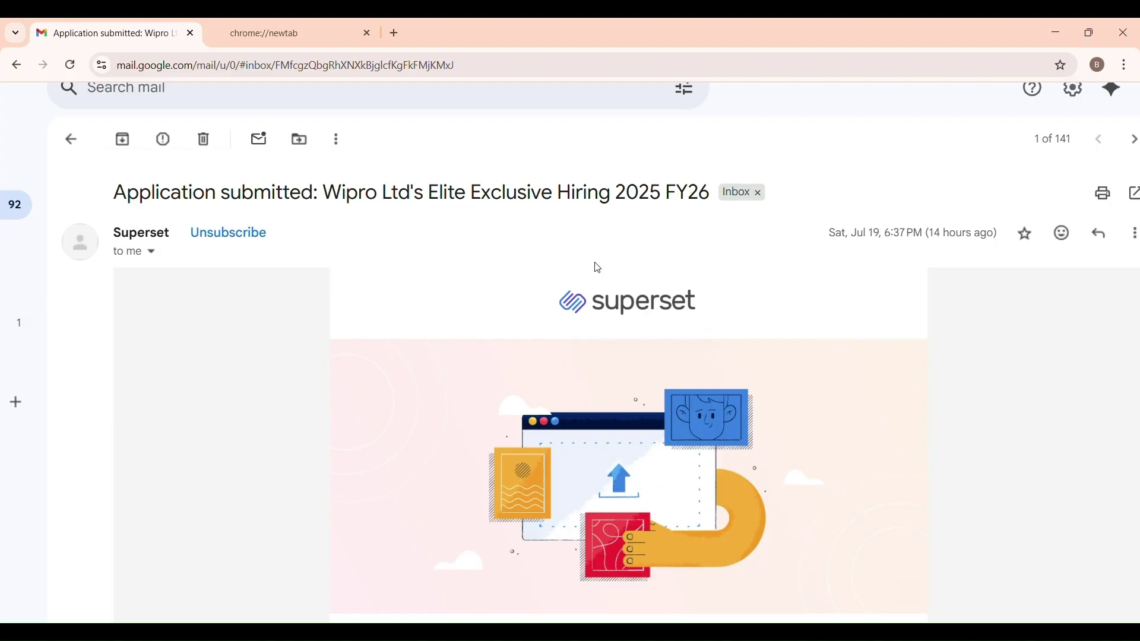
pyautogui.scroll(-10, 598, 268)
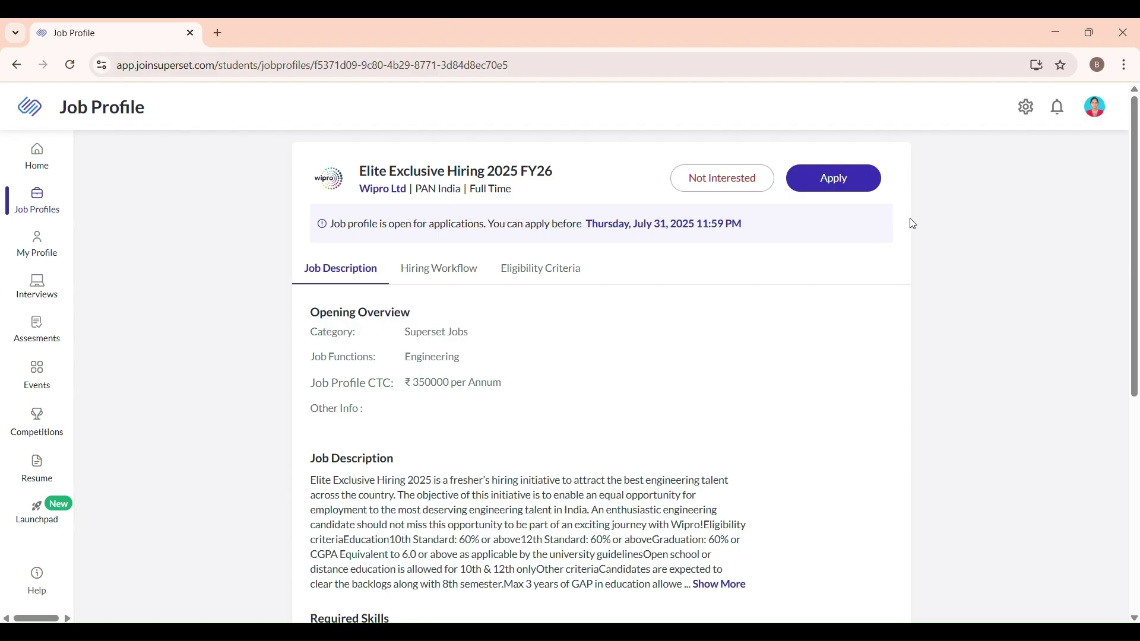
pyautogui.click(818, 180)
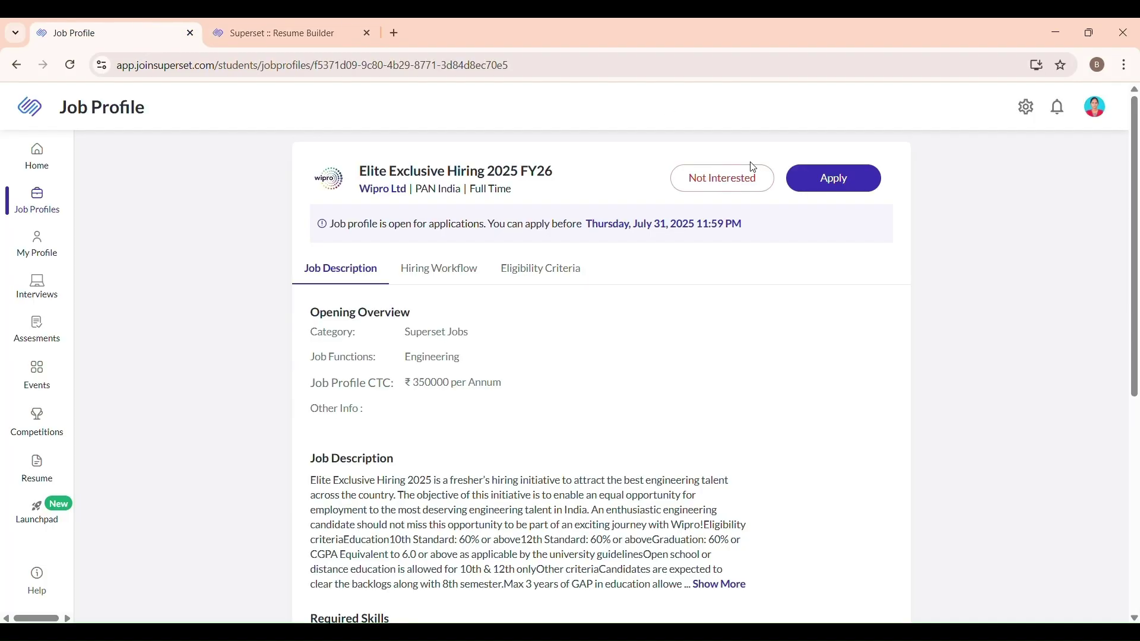
# - Continue with the self-made resume and get past the photo check to the form
pyautogui.click(811, 179)
pyautogui.click(643, 482)
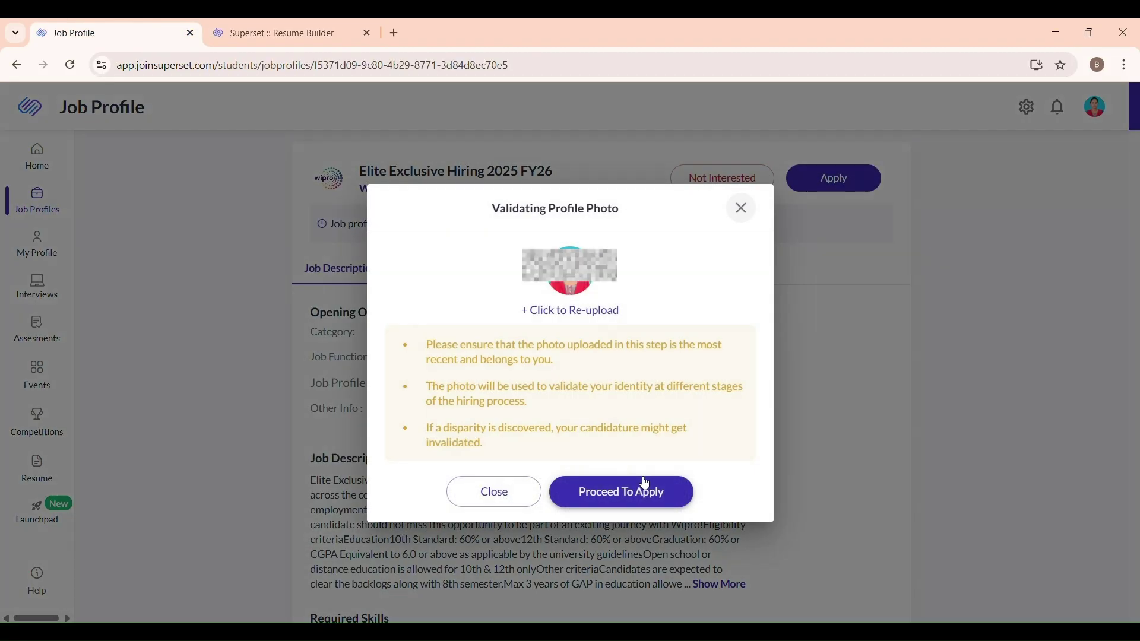
pyautogui.click(633, 490)
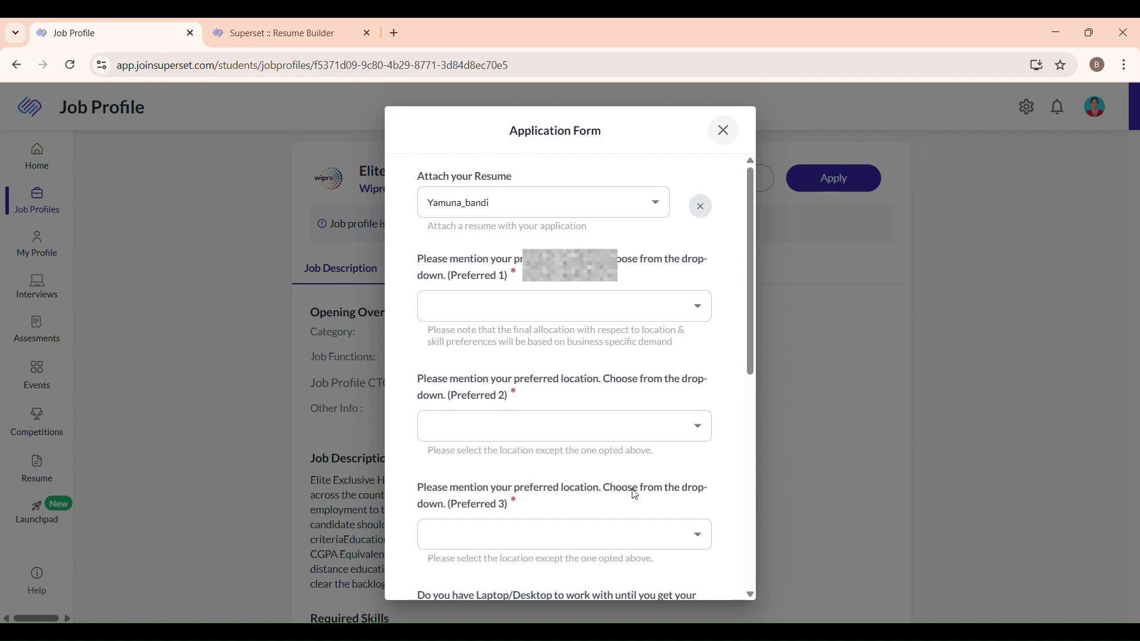
# - Set preferred locations to Hyderabad, Bangalore and Chennai
pyautogui.click(601, 295)
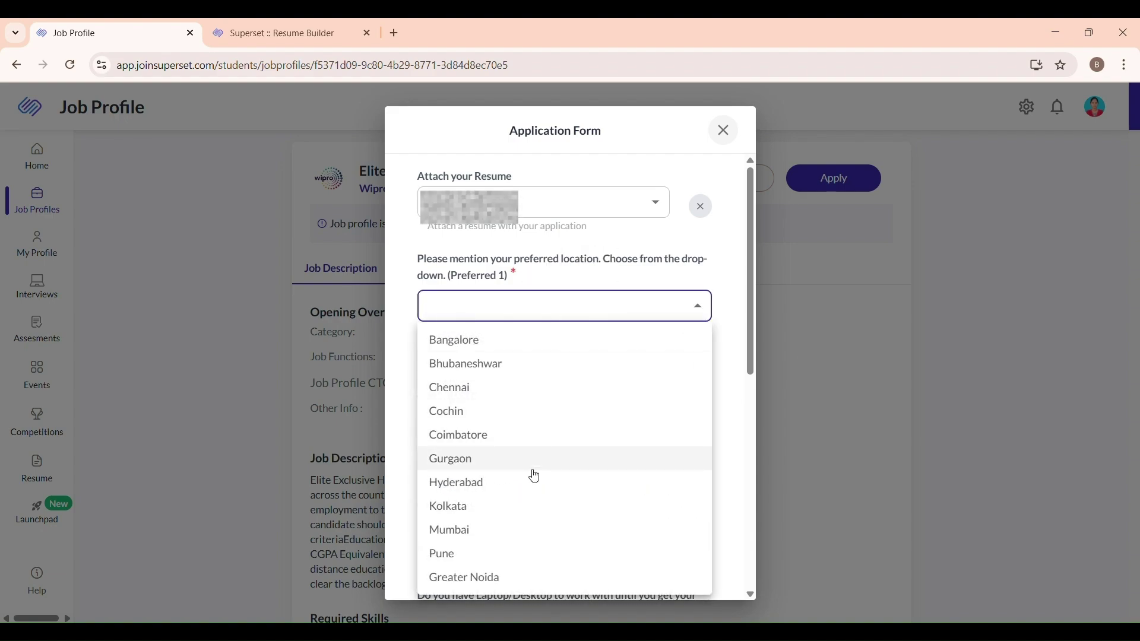
pyautogui.click(519, 492)
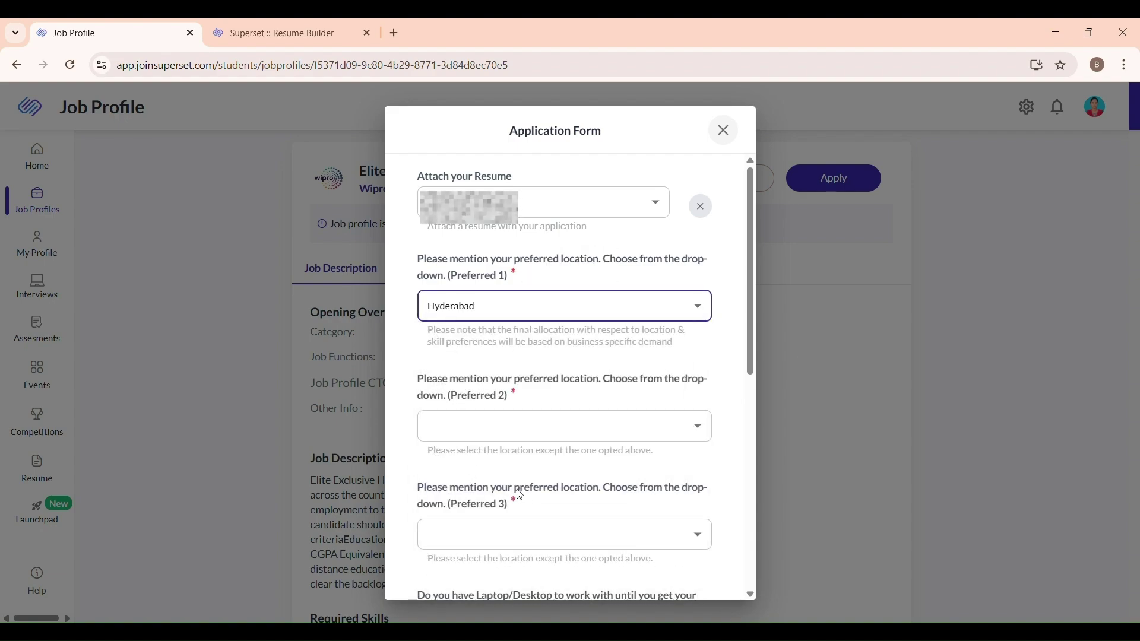
pyautogui.click(545, 438)
pyautogui.click(537, 364)
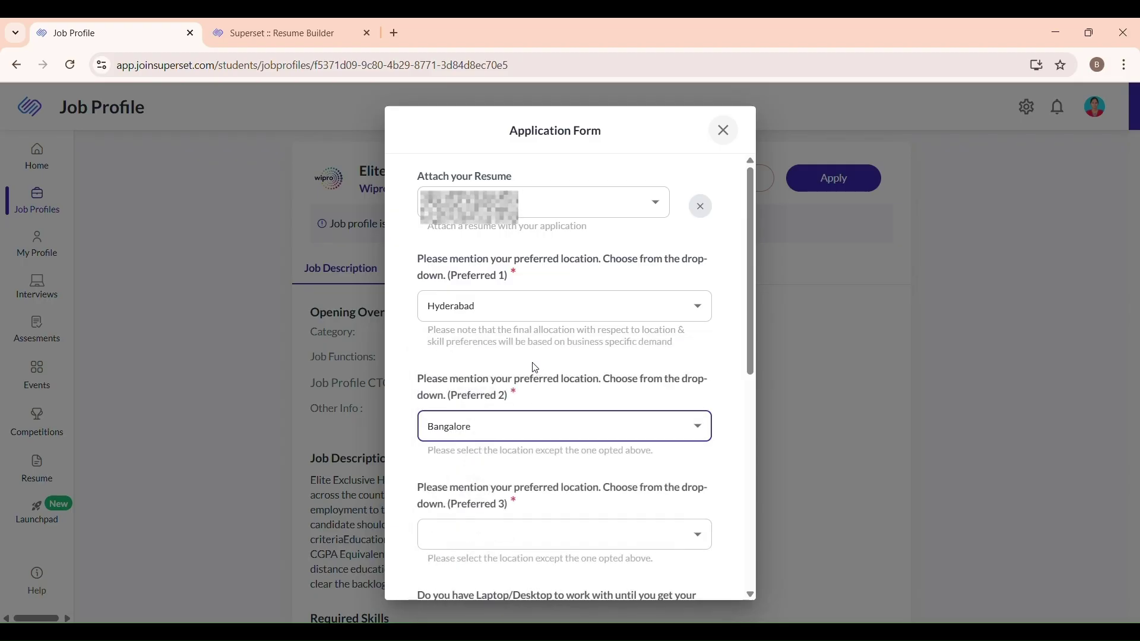
pyautogui.click(530, 435)
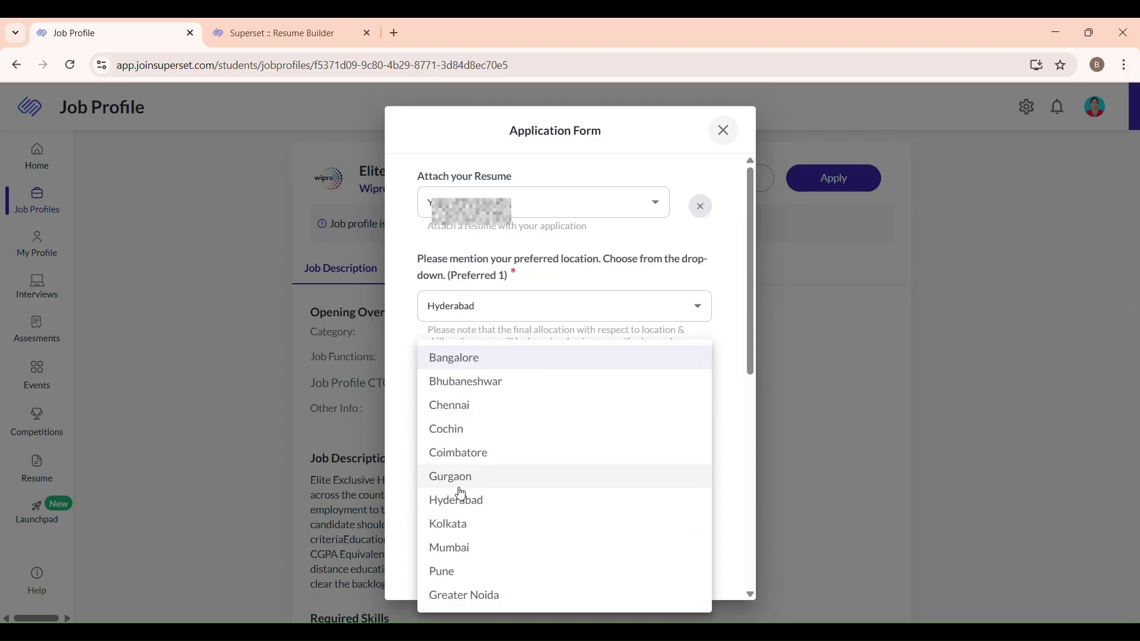
pyautogui.click(415, 481)
pyautogui.click(466, 532)
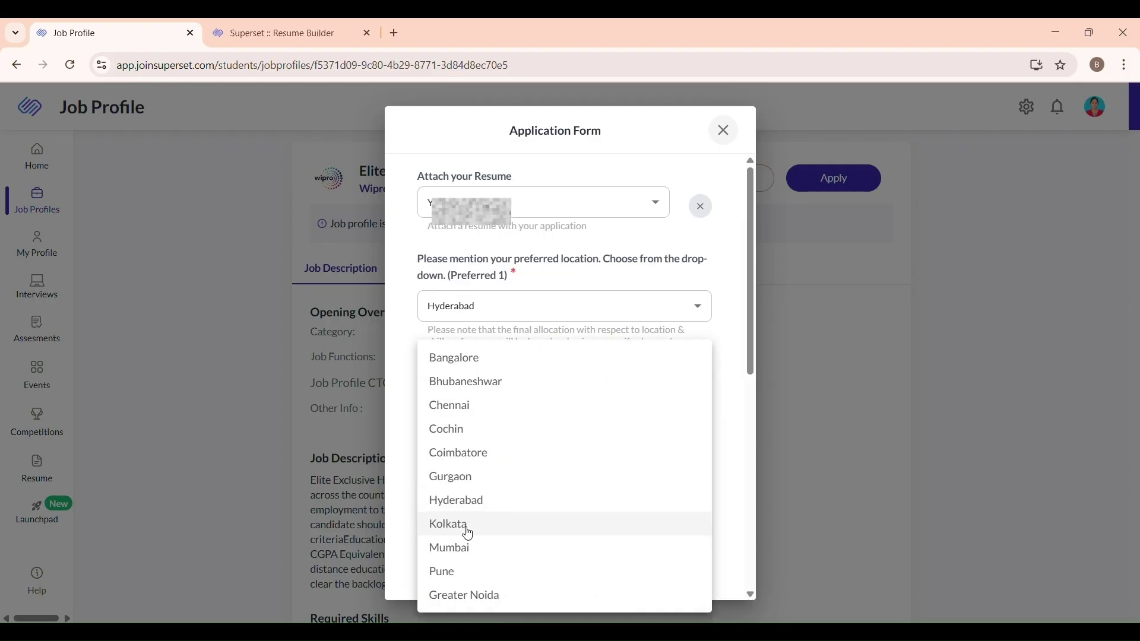
pyautogui.click(468, 408)
# - Answer Yes to owning a laptop or desktop
pyautogui.scroll(-4, 468, 415)
pyautogui.click(425, 391)
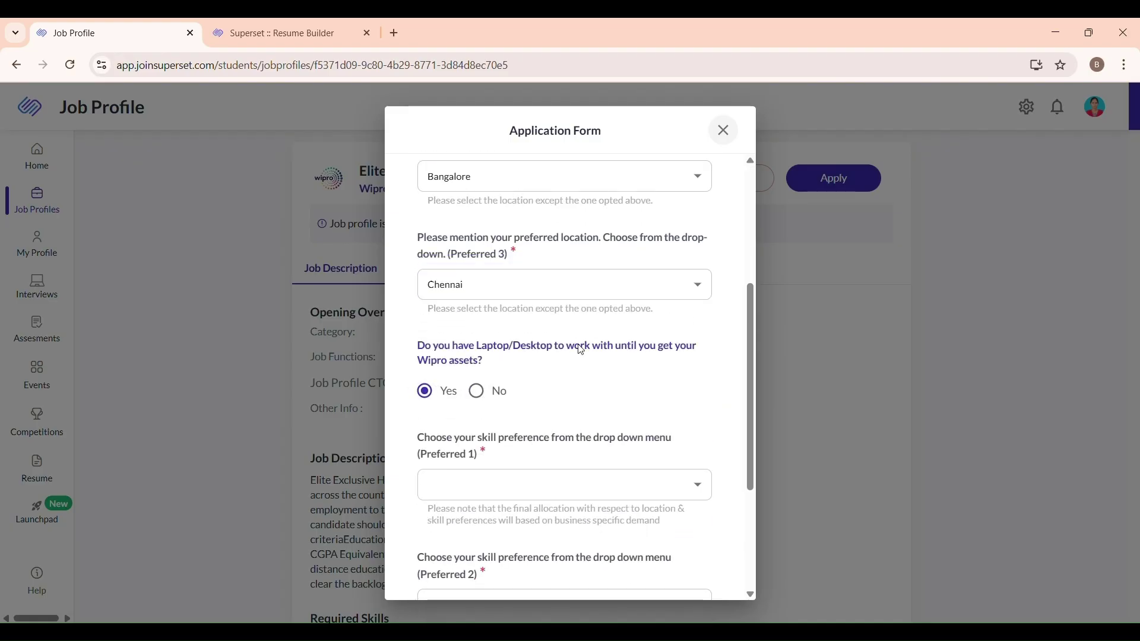
pyautogui.scroll(-1, 526, 411)
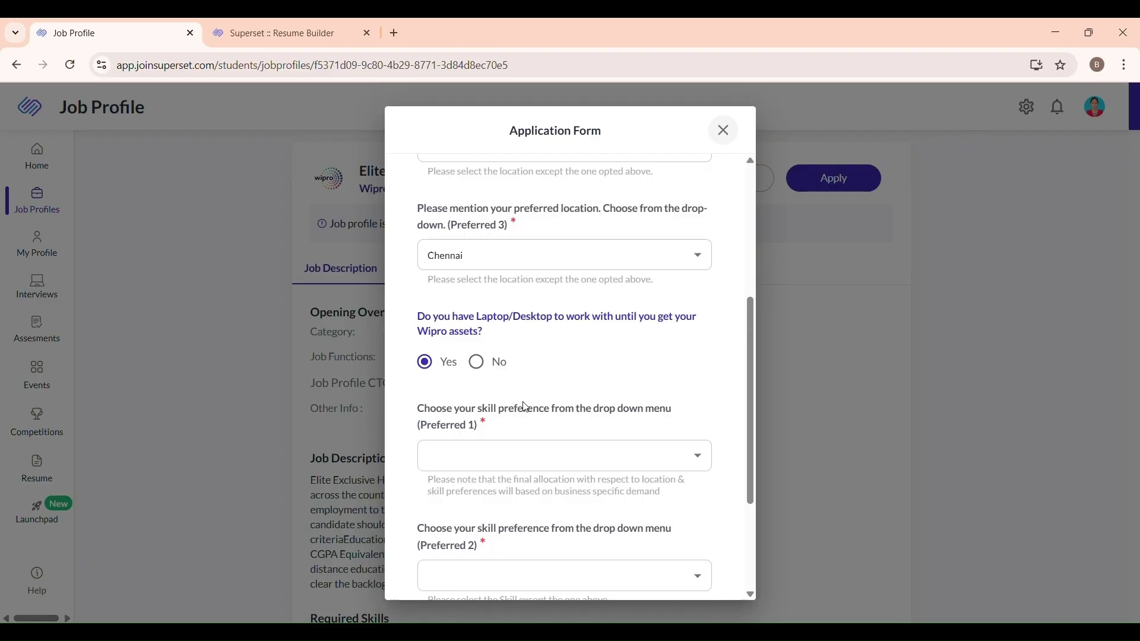
pyautogui.scroll(-1, 527, 410)
# - Choose Java Full Stack and Salesforce as the first and second skill preferences
pyautogui.click(497, 432)
pyautogui.click(493, 339)
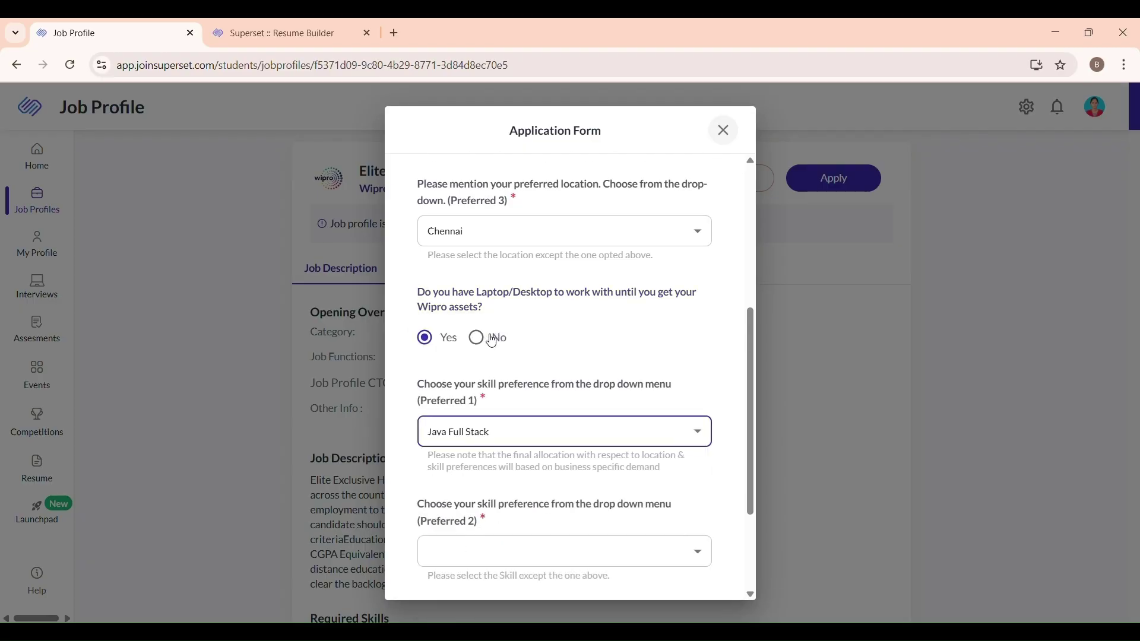
pyautogui.scroll(-2, 508, 454)
pyautogui.click(505, 501)
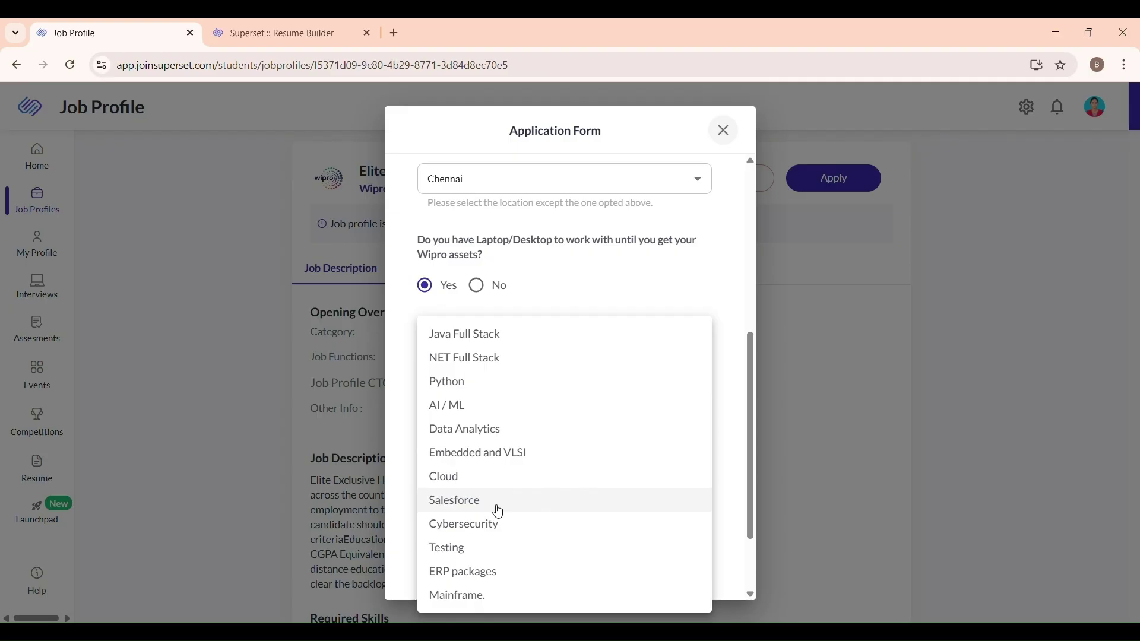
pyautogui.click(498, 507)
pyautogui.scroll(-1, 499, 511)
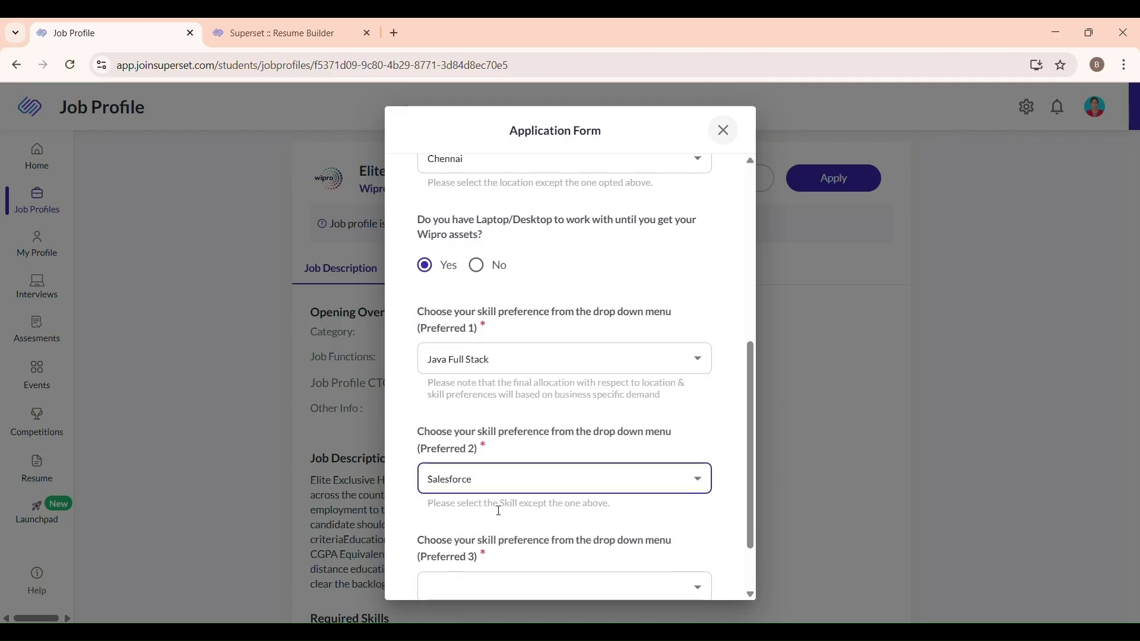
pyautogui.scroll(-3, 499, 511)
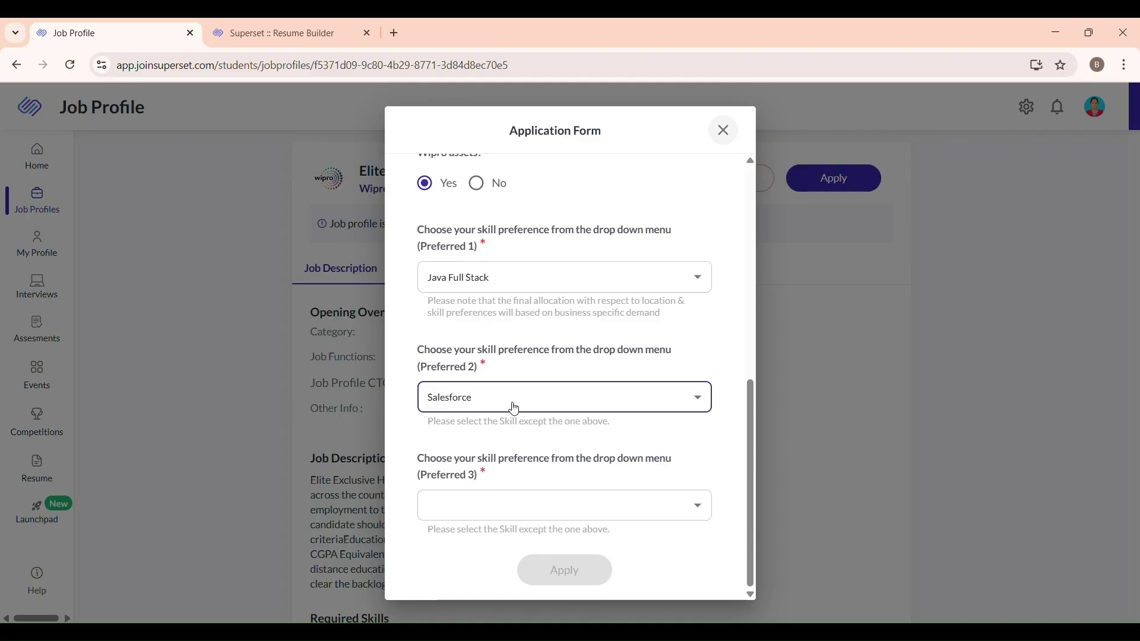
# - Keep Salesforce second, set AI / ML as third skill, and review the form
pyautogui.click(514, 409)
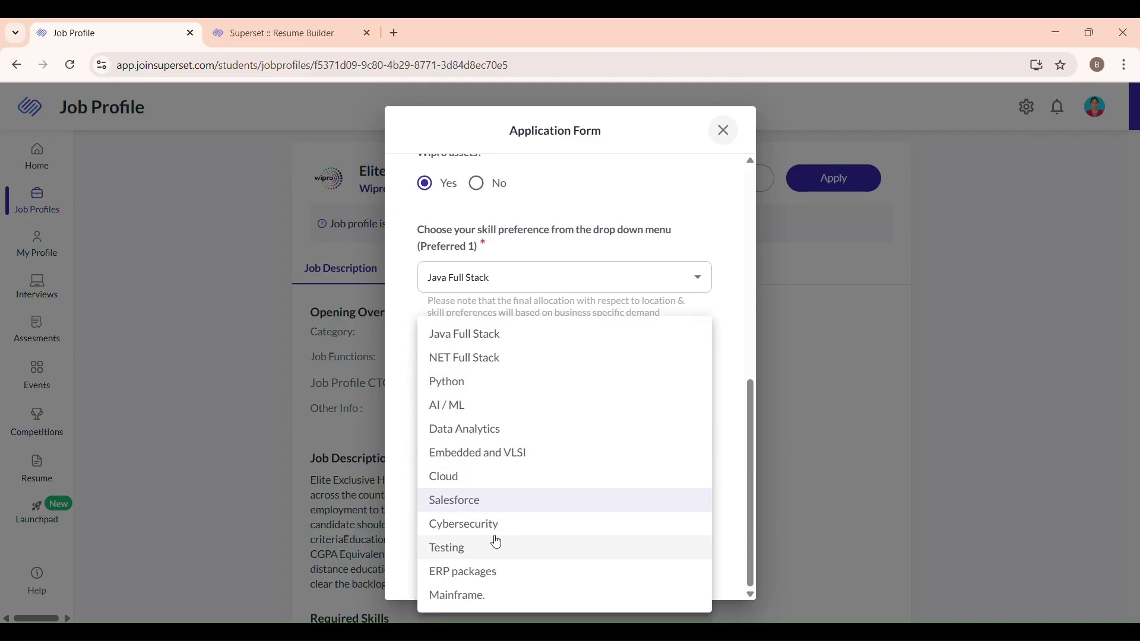
pyautogui.click(408, 441)
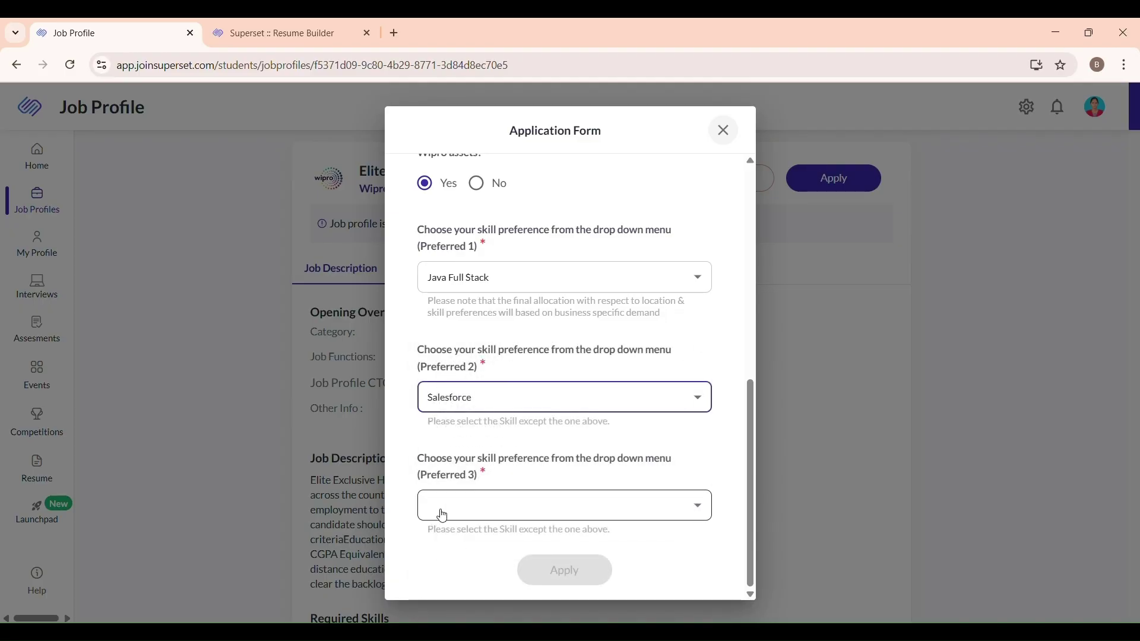
pyautogui.click(442, 516)
pyautogui.click(466, 405)
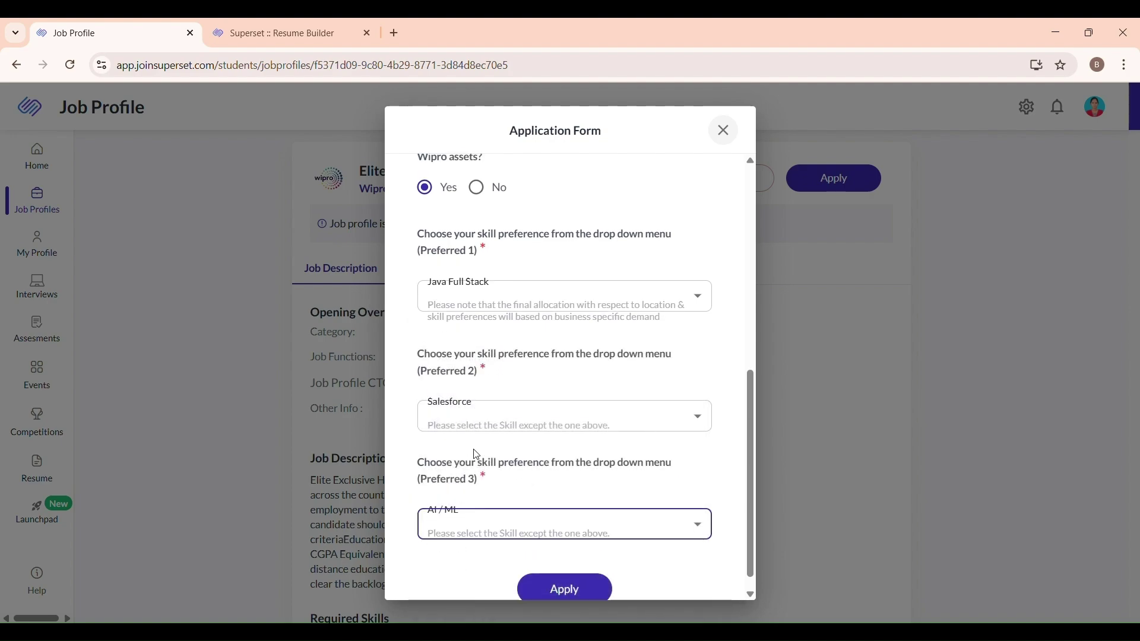
pyautogui.scroll(10, 477, 455)
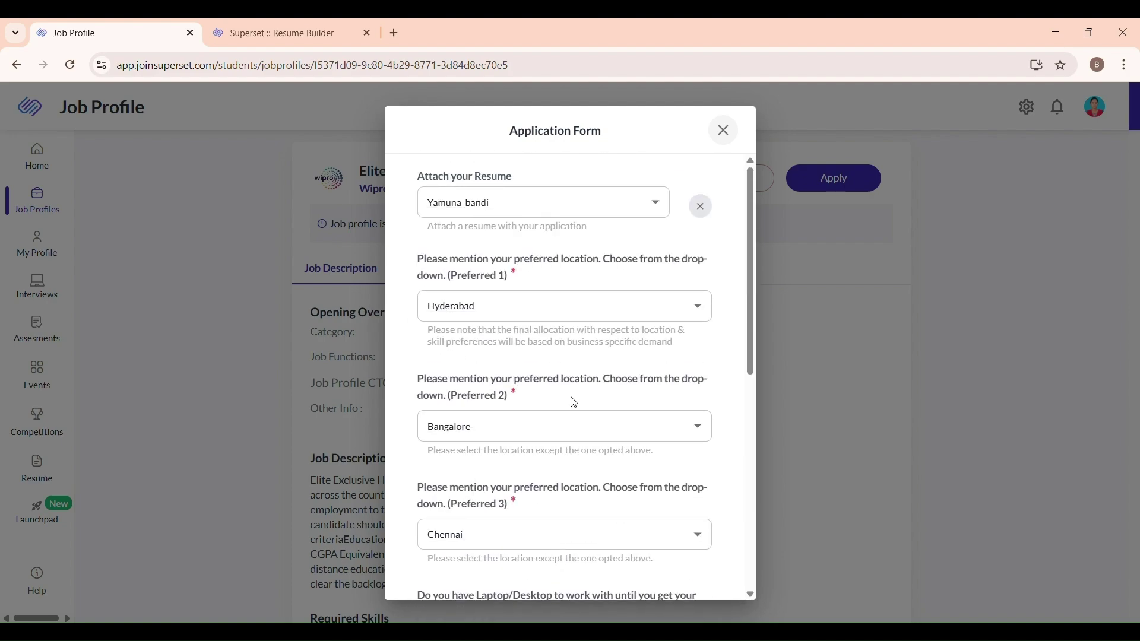
pyautogui.scroll(-10, 574, 403)
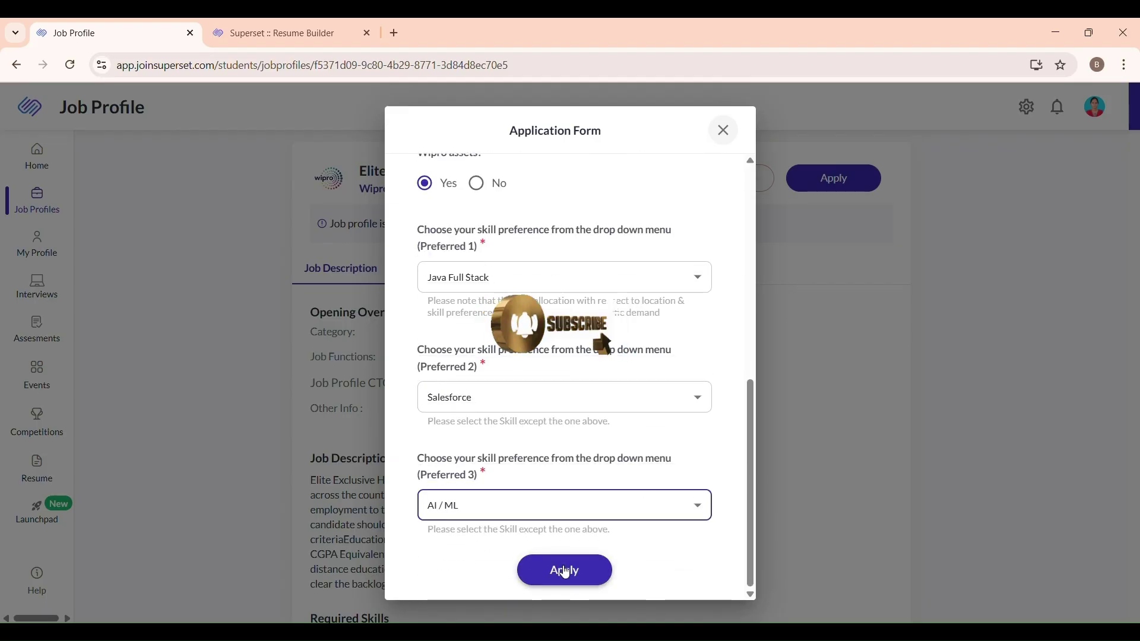
# - Submit the application form and accept both disclaimer declarations
pyautogui.click(566, 573)
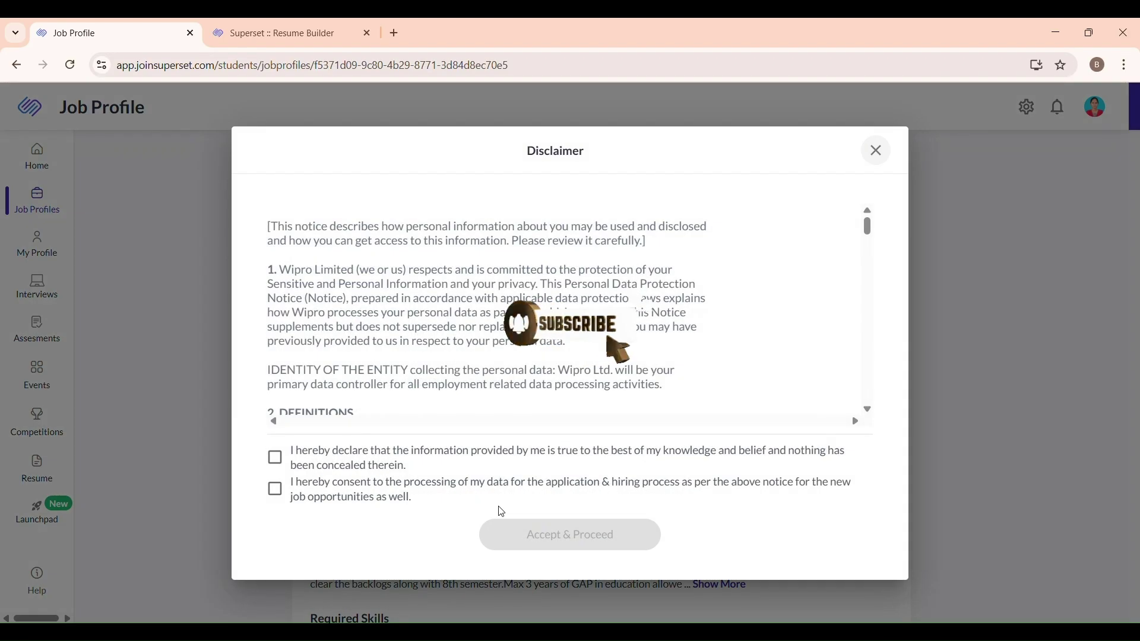
pyautogui.scroll(-8, 378, 386)
pyautogui.scroll(-10, 378, 386)
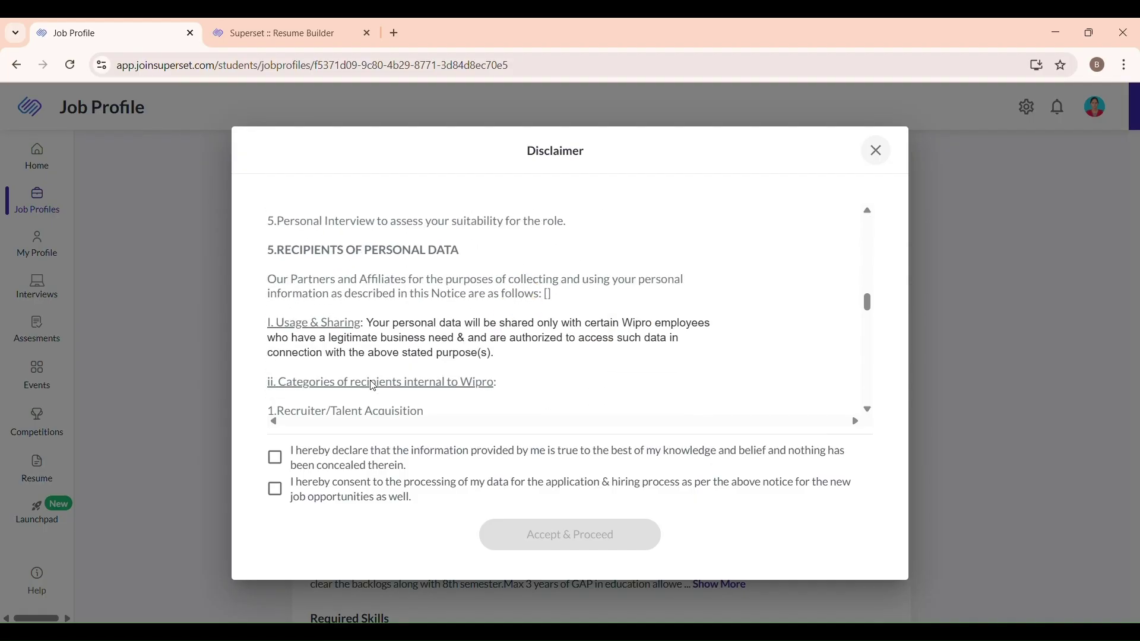
pyautogui.scroll(-8, 378, 387)
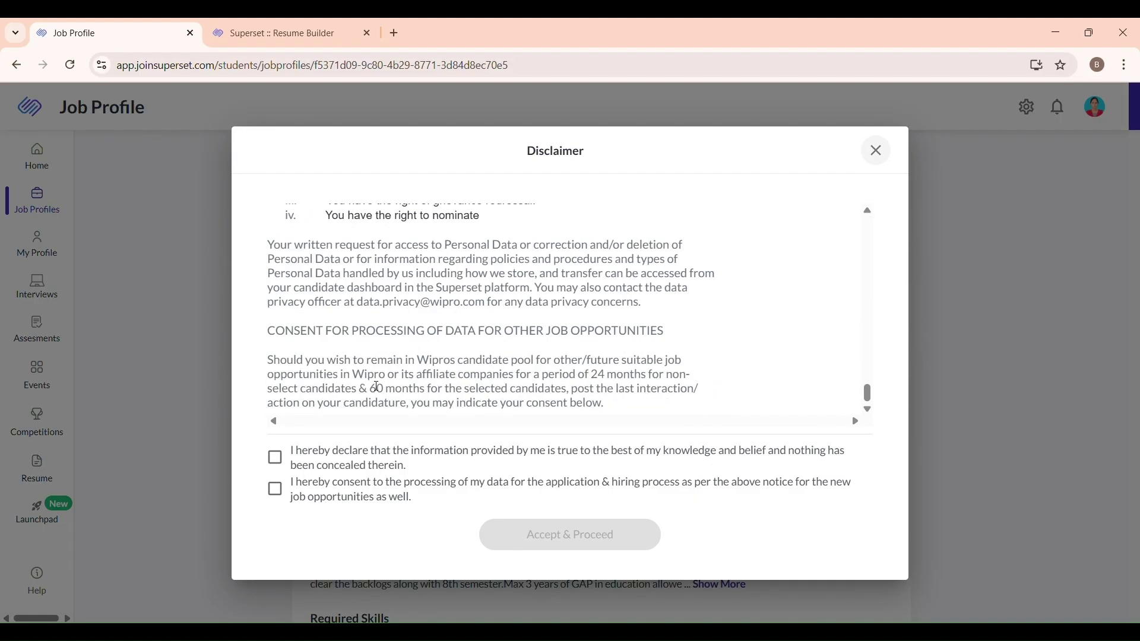
pyautogui.click(275, 458)
pyautogui.click(278, 492)
pyautogui.click(600, 536)
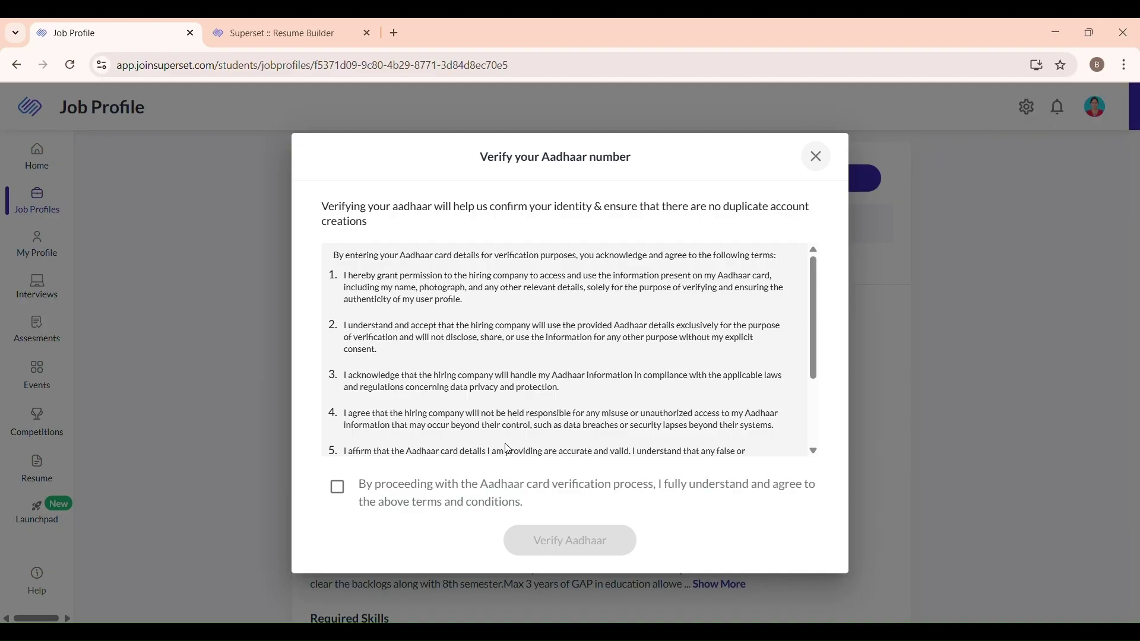
# - Agree to the Aadhaar verification terms and start Aadhaar verification
pyautogui.scroll(-2, 508, 450)
pyautogui.scroll(2, 508, 450)
pyautogui.click(347, 491)
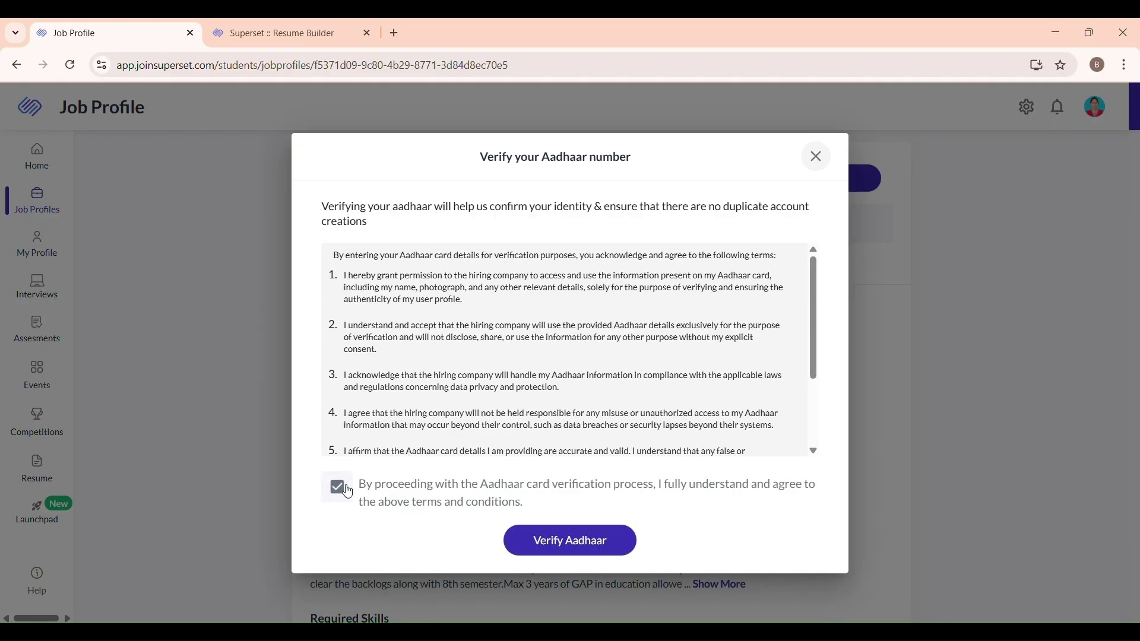
pyautogui.click(542, 539)
pyautogui.scroll(-6, 523, 506)
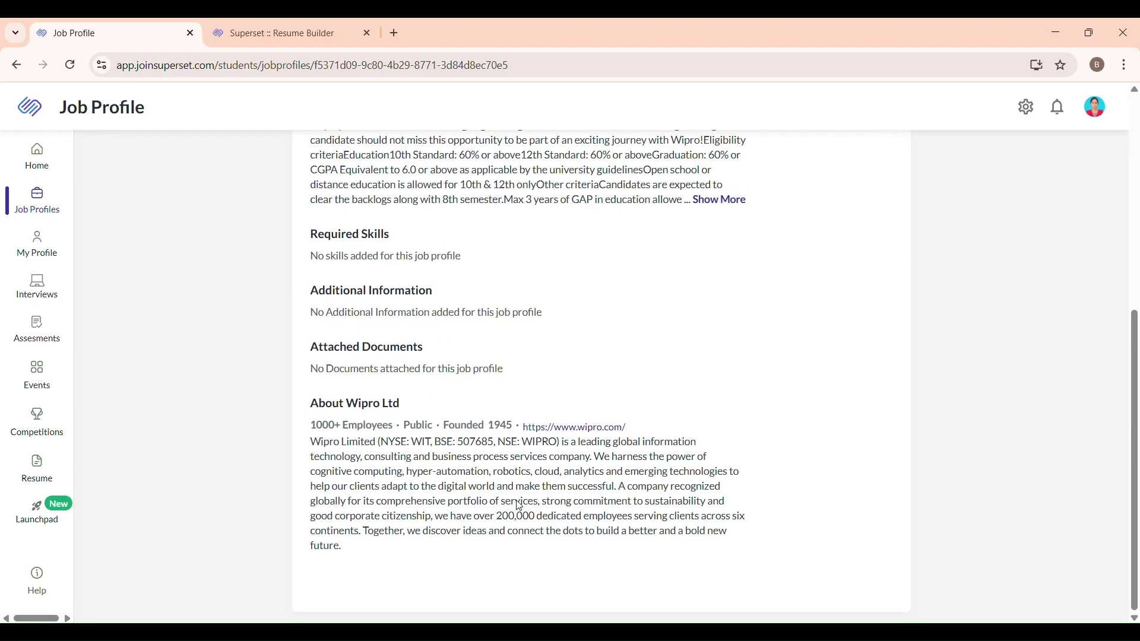
pyautogui.scroll(7, 523, 506)
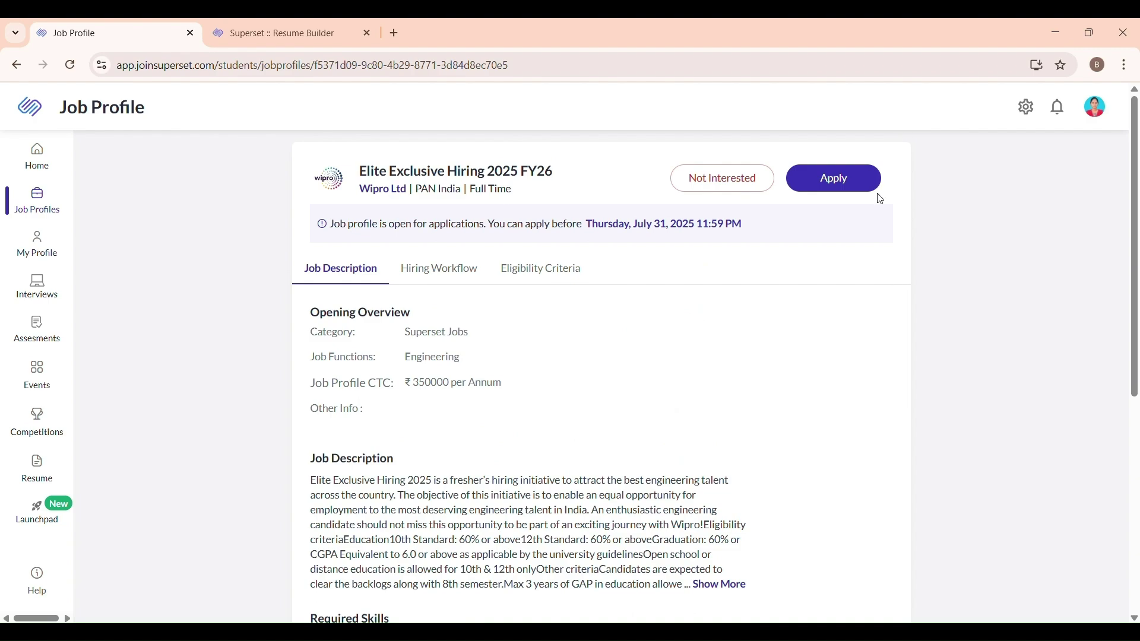
# - Reapply for the Wipro job, accepting the disclaimers and Aadhaar terms again
pyautogui.click(830, 173)
pyautogui.click(636, 482)
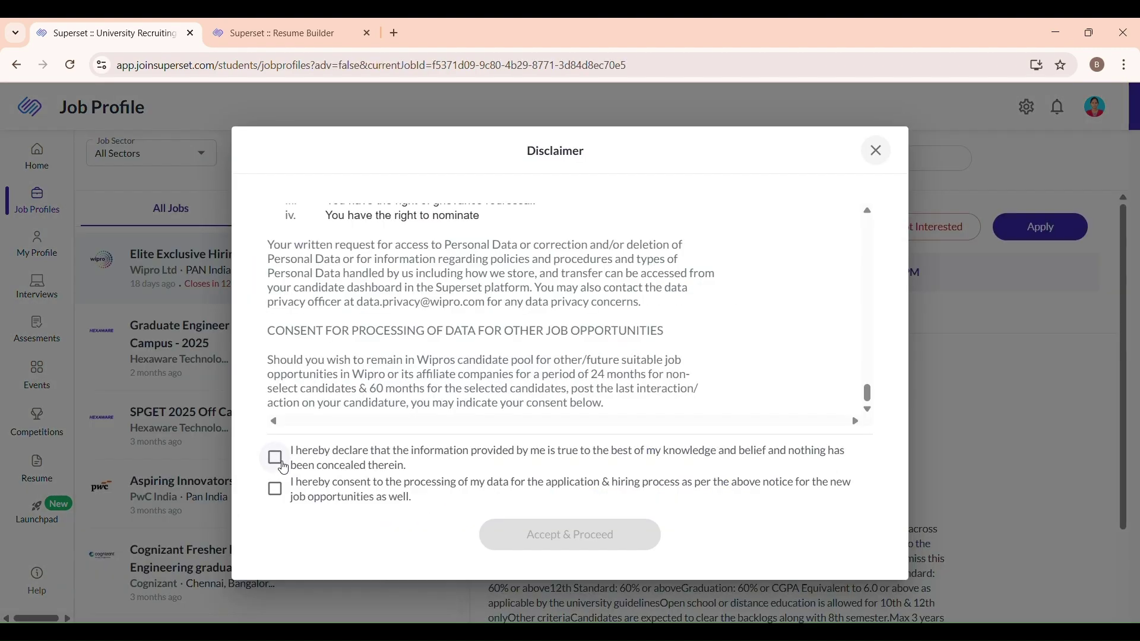
pyautogui.click(283, 467)
pyautogui.click(278, 494)
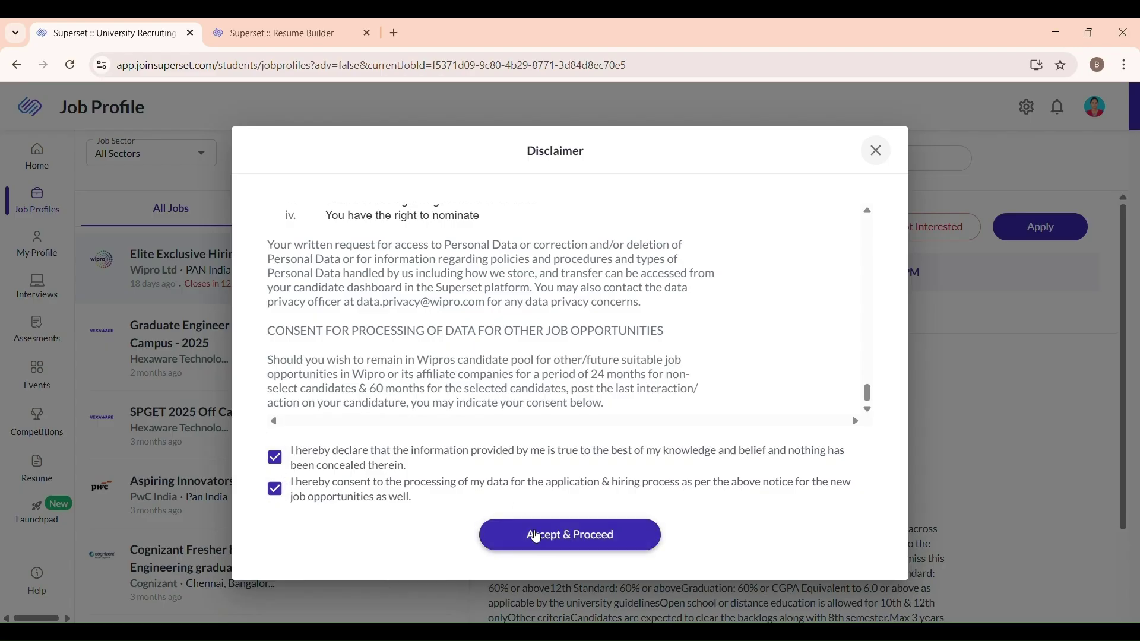
pyautogui.click(537, 538)
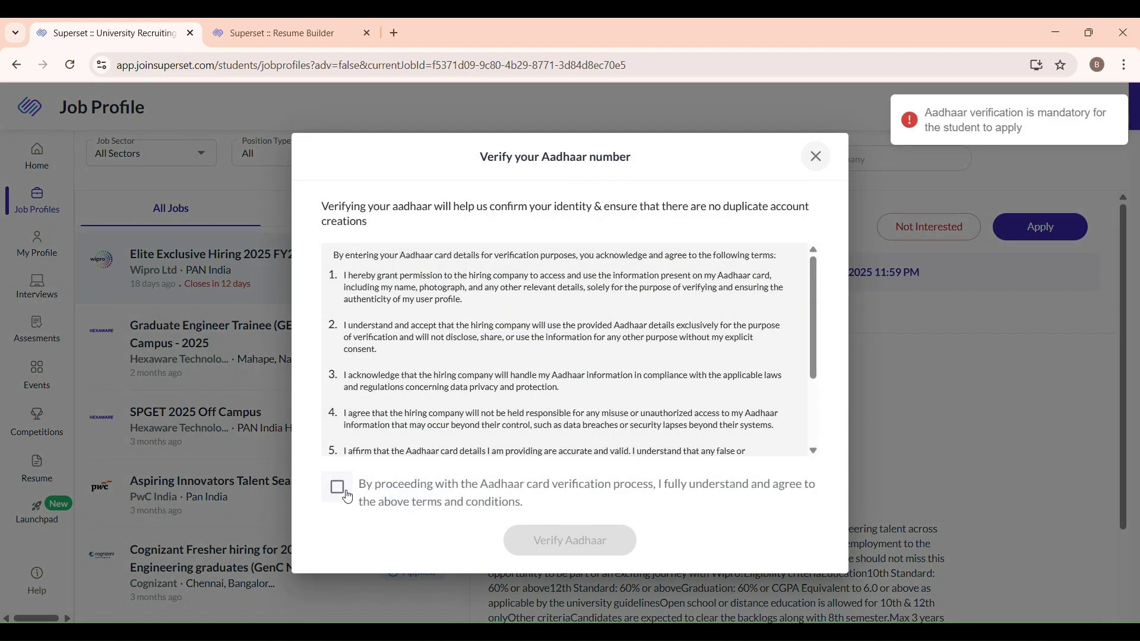
pyautogui.click(347, 495)
pyautogui.click(553, 543)
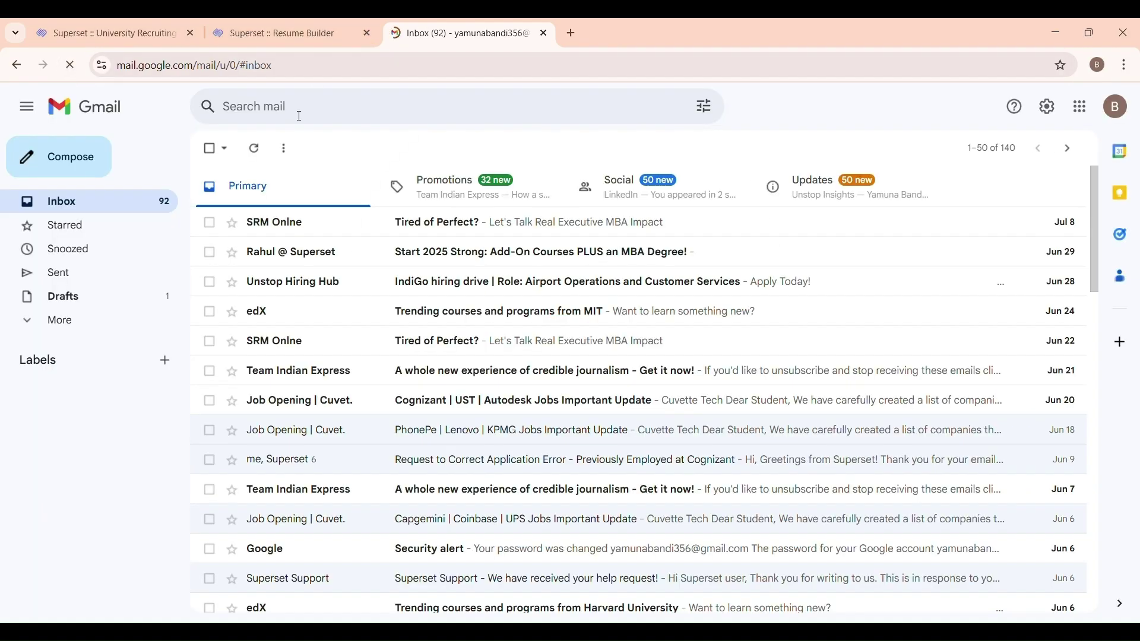
# - Close the Resume Builder tab and reload the job listings page
pyautogui.click(322, 23)
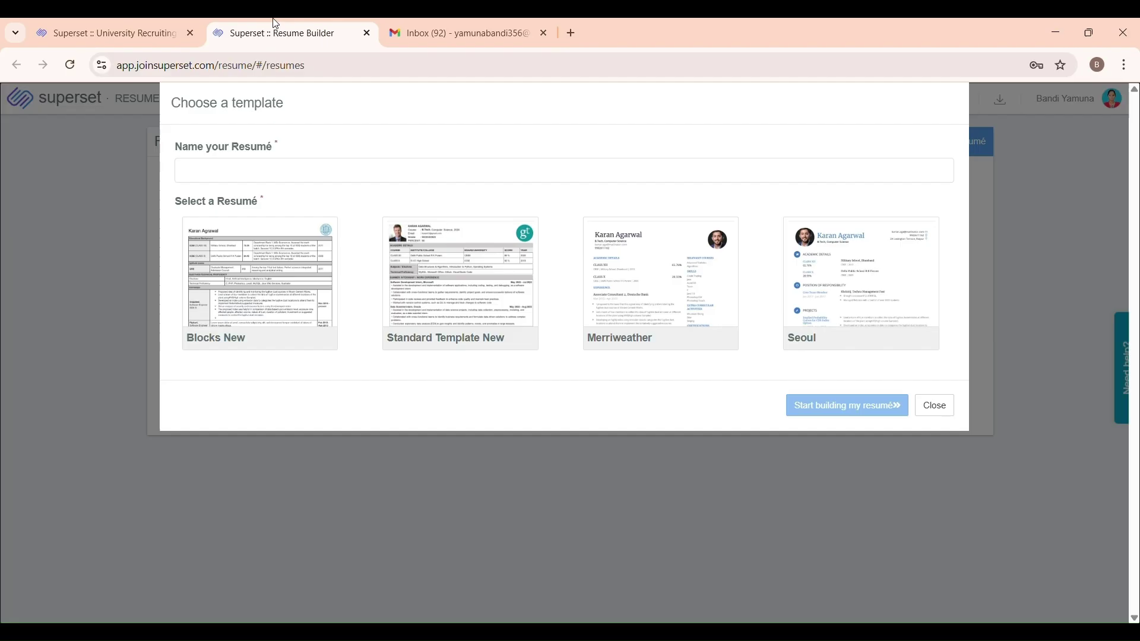
pyautogui.hotkey('ctrl', 'pageup')
pyautogui.click(367, 34)
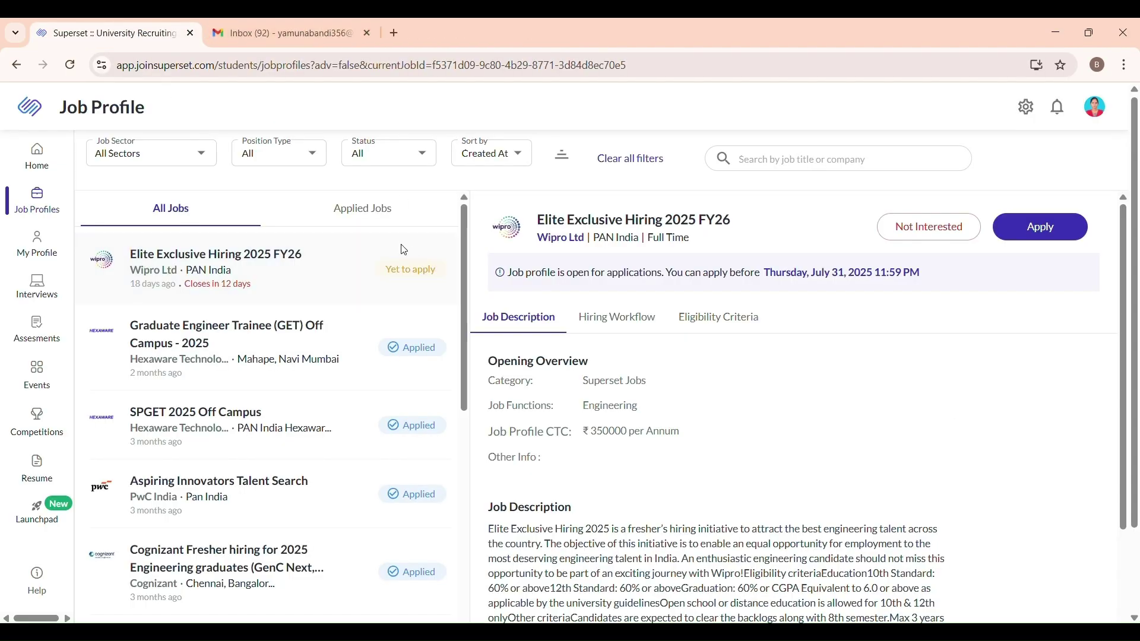
pyautogui.click(71, 65)
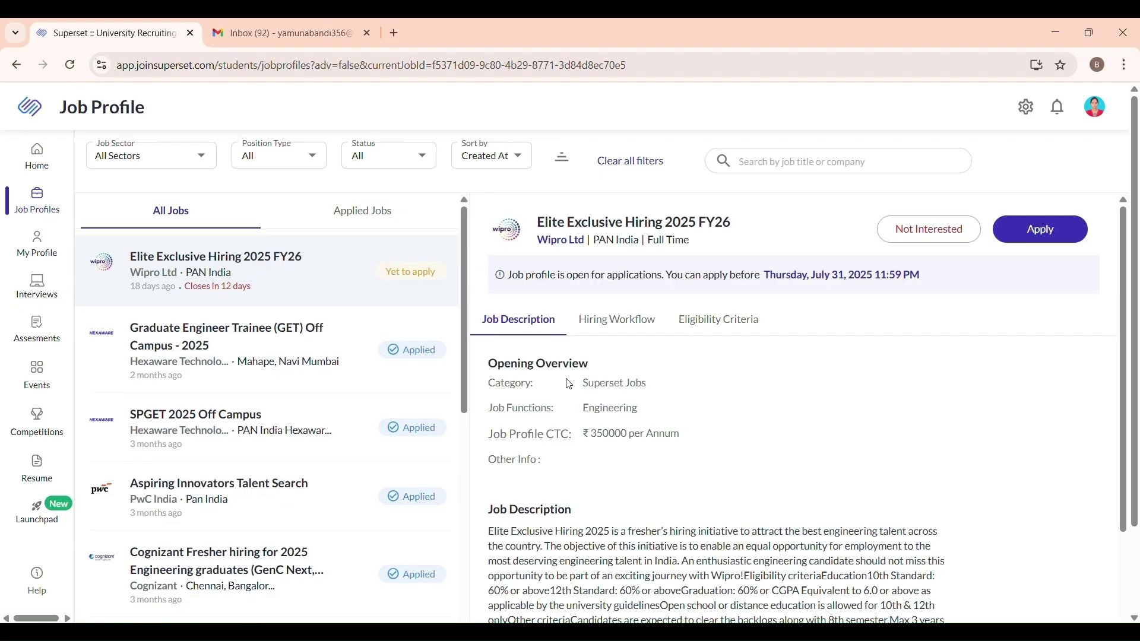
# - Browse Job Profiles sort options and the Home feed, then go back two pages
pyautogui.scroll(-4, 551, 340)
pyautogui.scroll(-10, 379, 417)
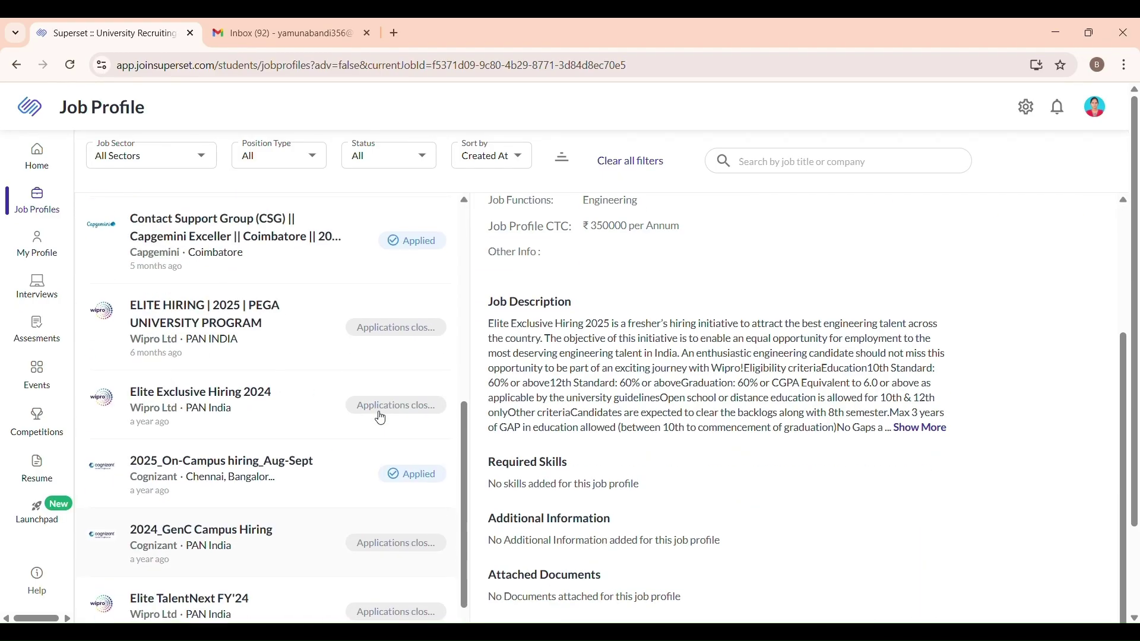
pyautogui.scroll(-1, 389, 424)
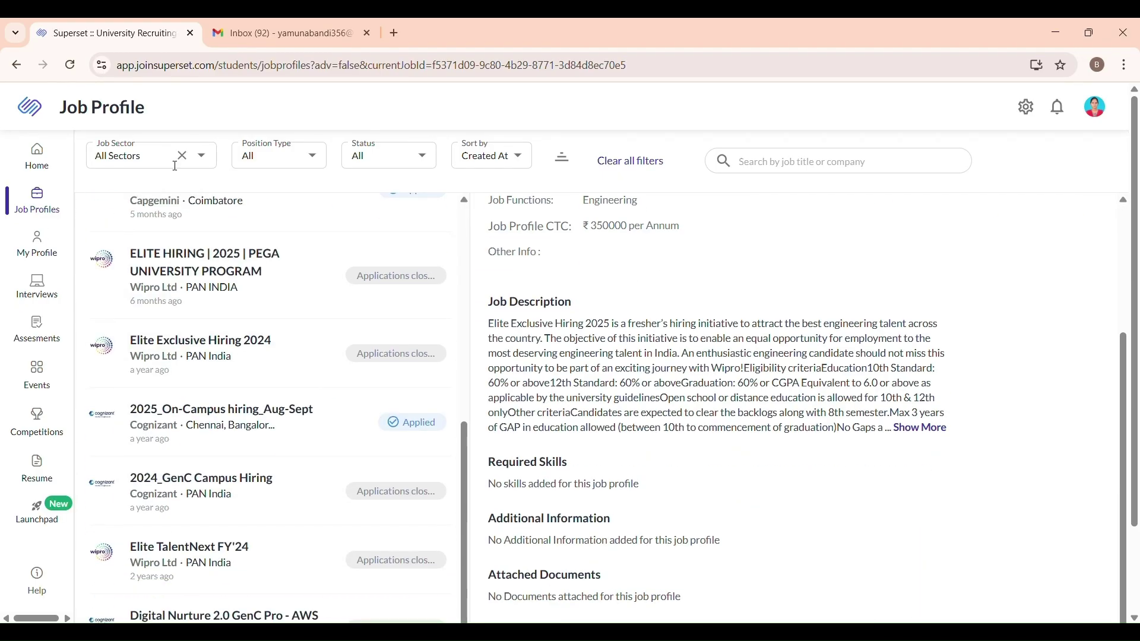
pyautogui.click(42, 211)
pyautogui.click(501, 160)
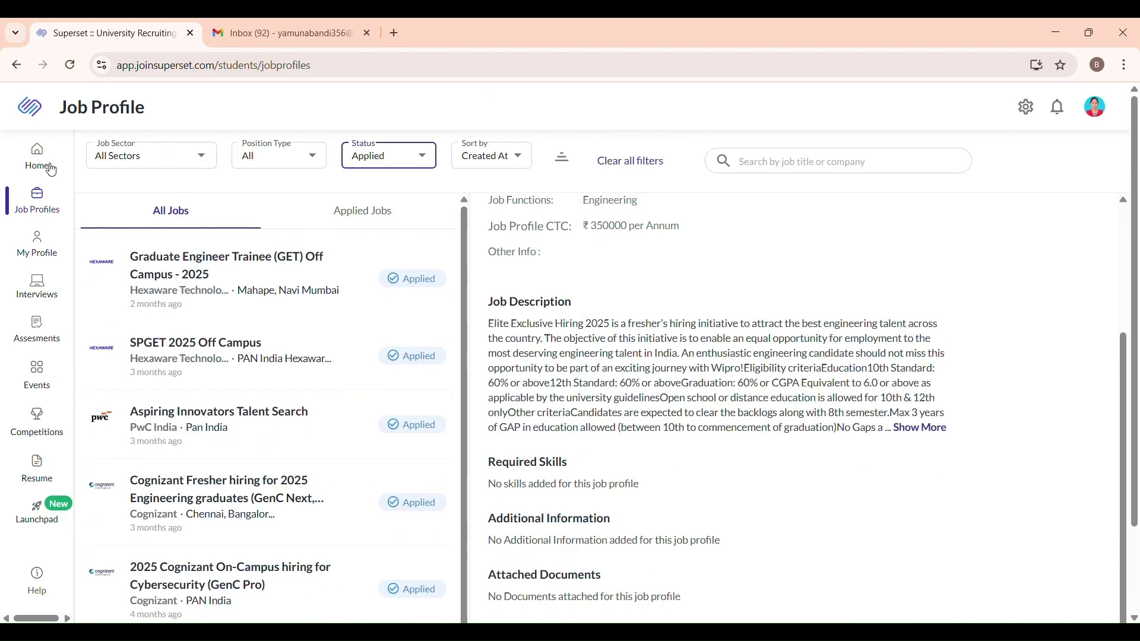
pyautogui.click(48, 166)
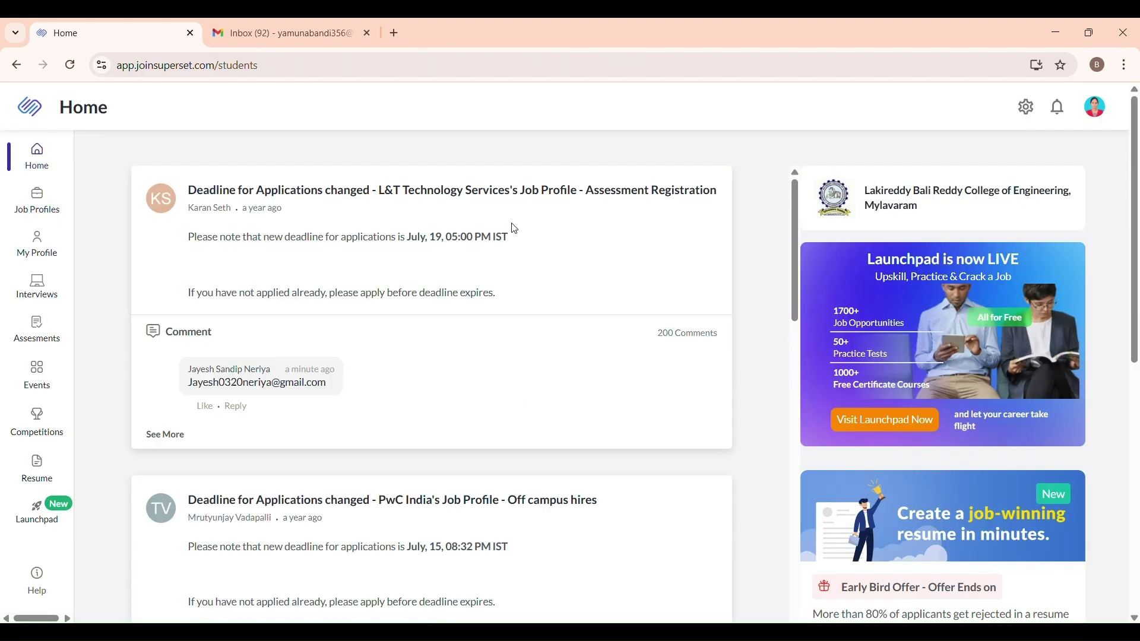
pyautogui.click(16, 65)
pyautogui.click(17, 66)
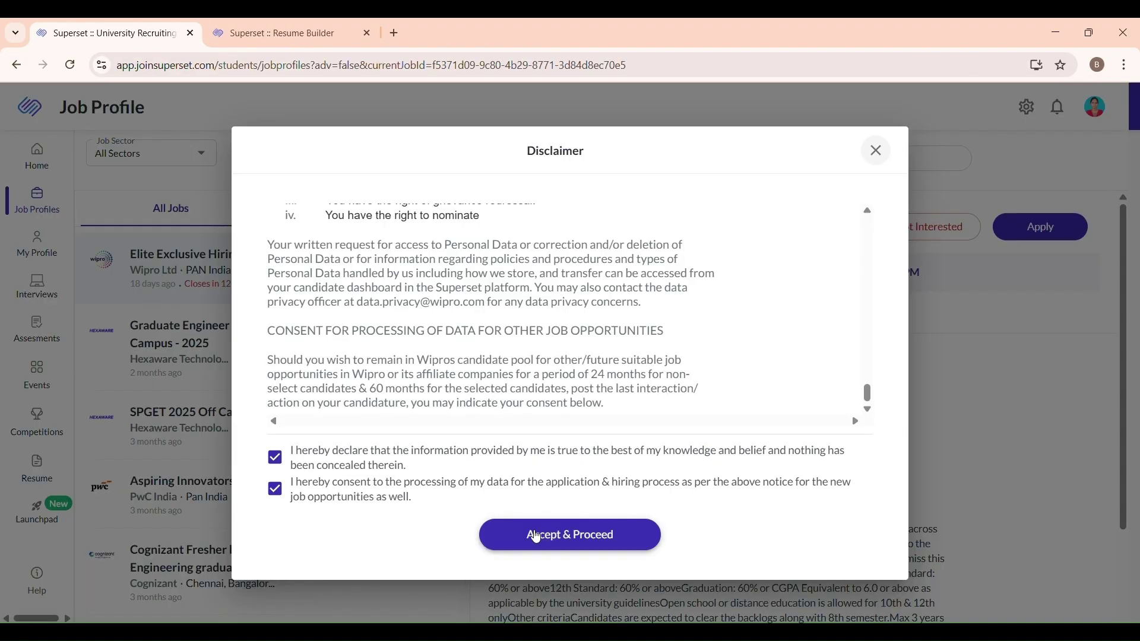
# - Accept the disclaimer and Aadhaar consent, then launch Verify Aadhaar to reach DigiLocker
pyautogui.click(533, 536)
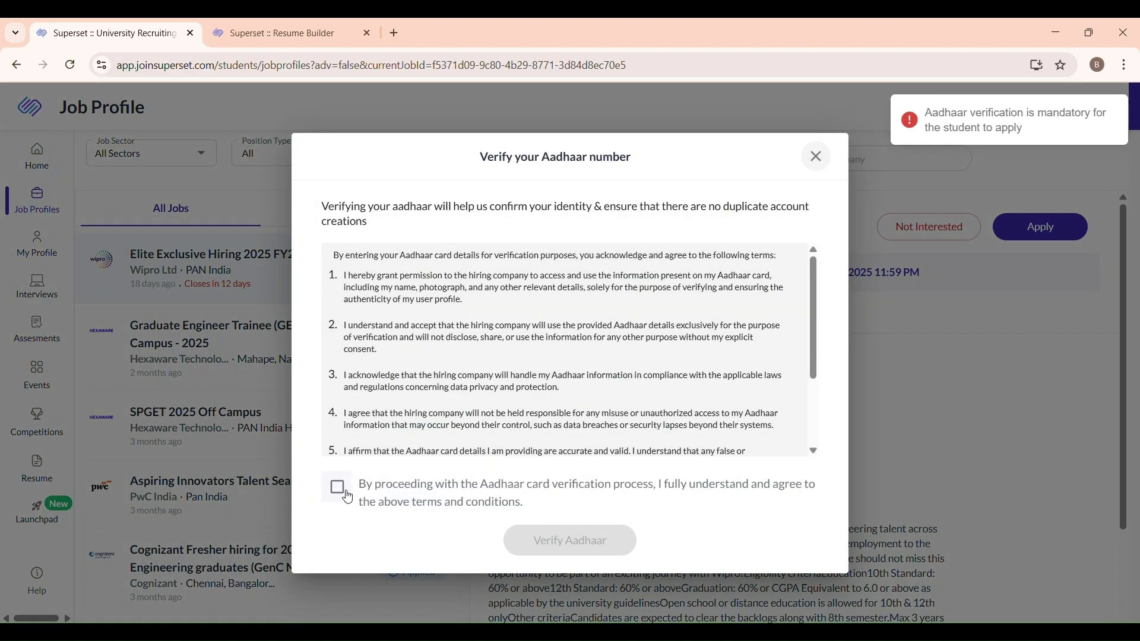
pyautogui.click(338, 488)
pyautogui.click(560, 537)
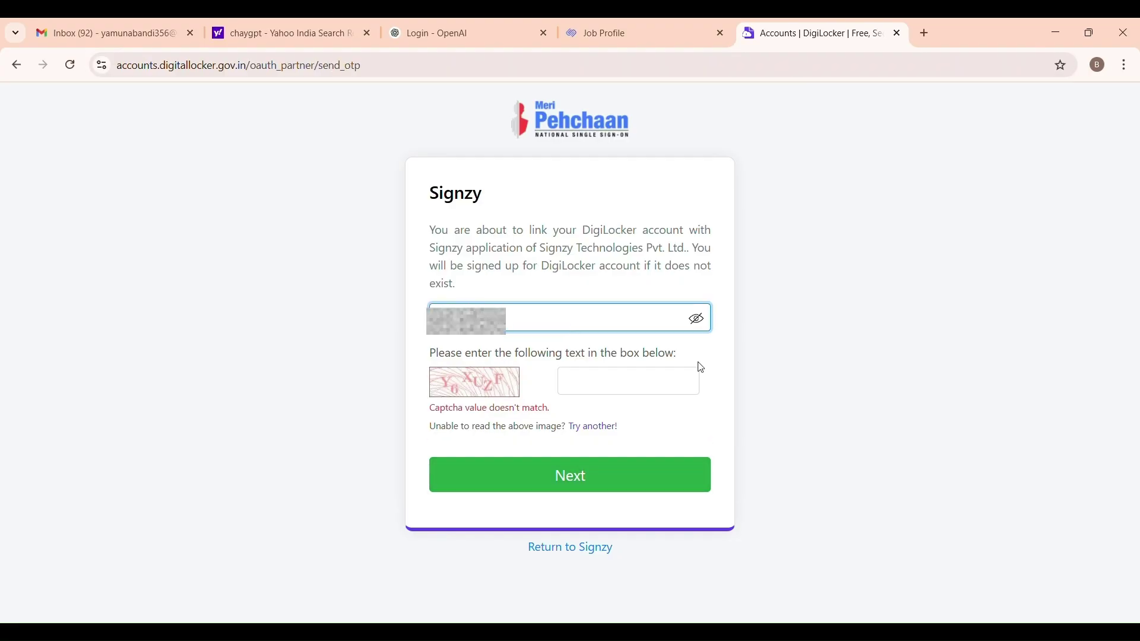
# - Enter the DigiLocker captcha, then submit the six-digit OTP sent to the mobile
pyautogui.click(700, 325)
pyautogui.click(700, 325)
pyautogui.click(632, 386)
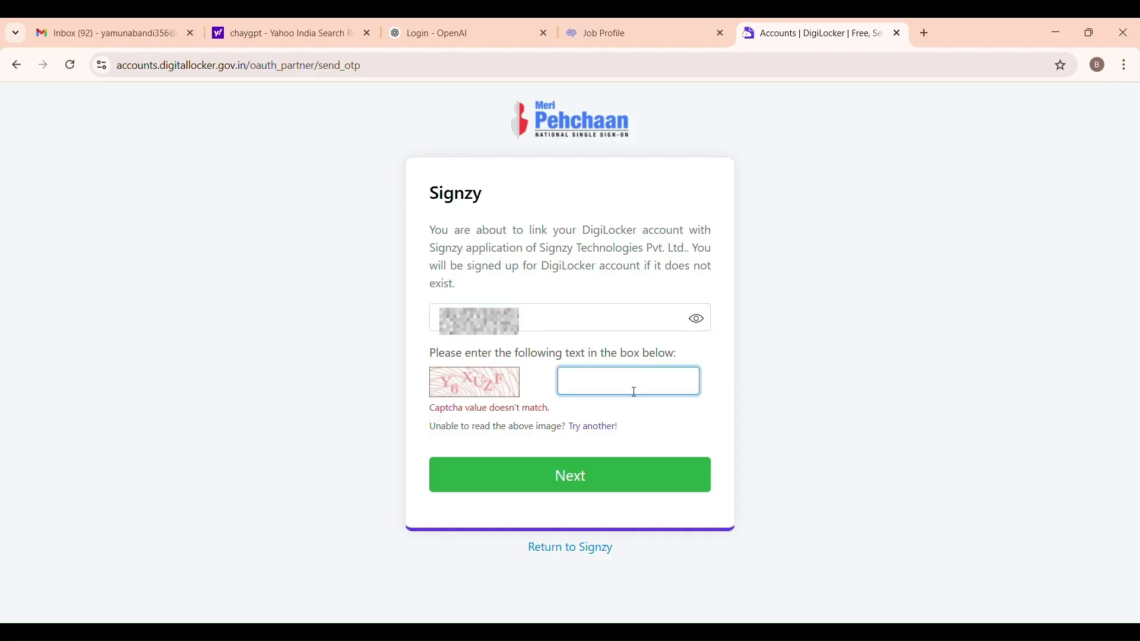
pyautogui.write('Y6')
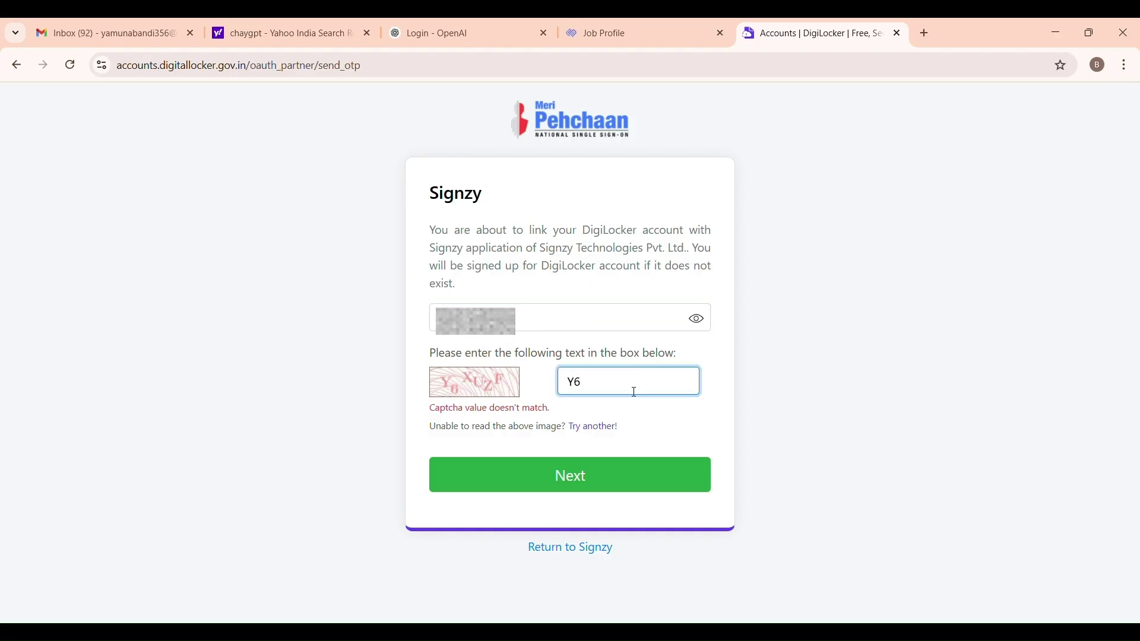
pyautogui.write('XUZ?')
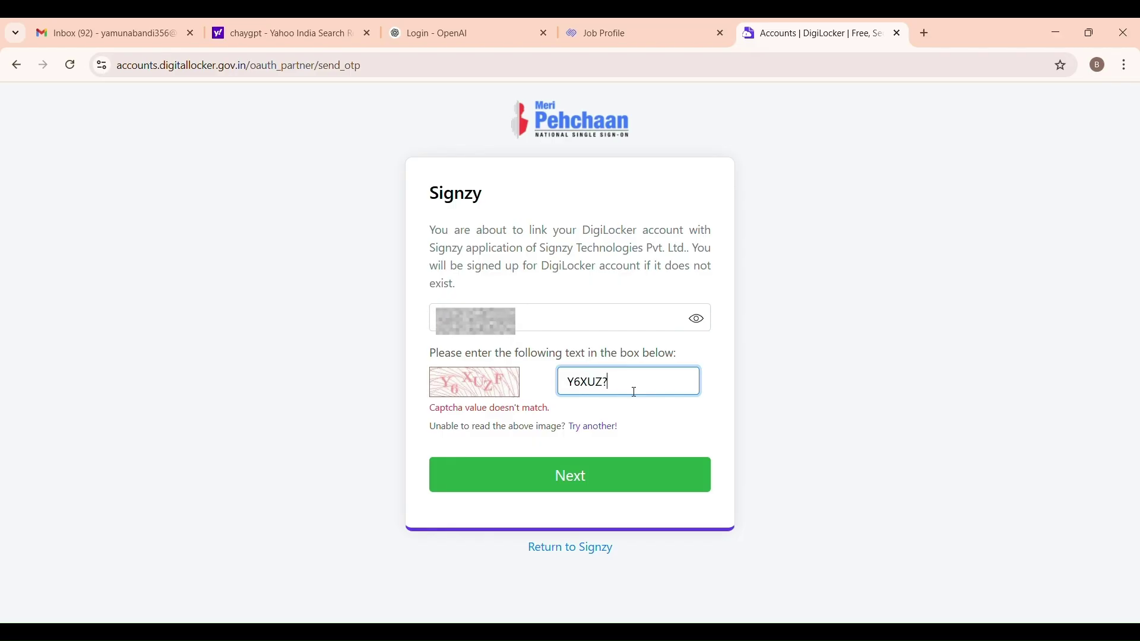
pyautogui.press('BackSpace')
pyautogui.write('F')
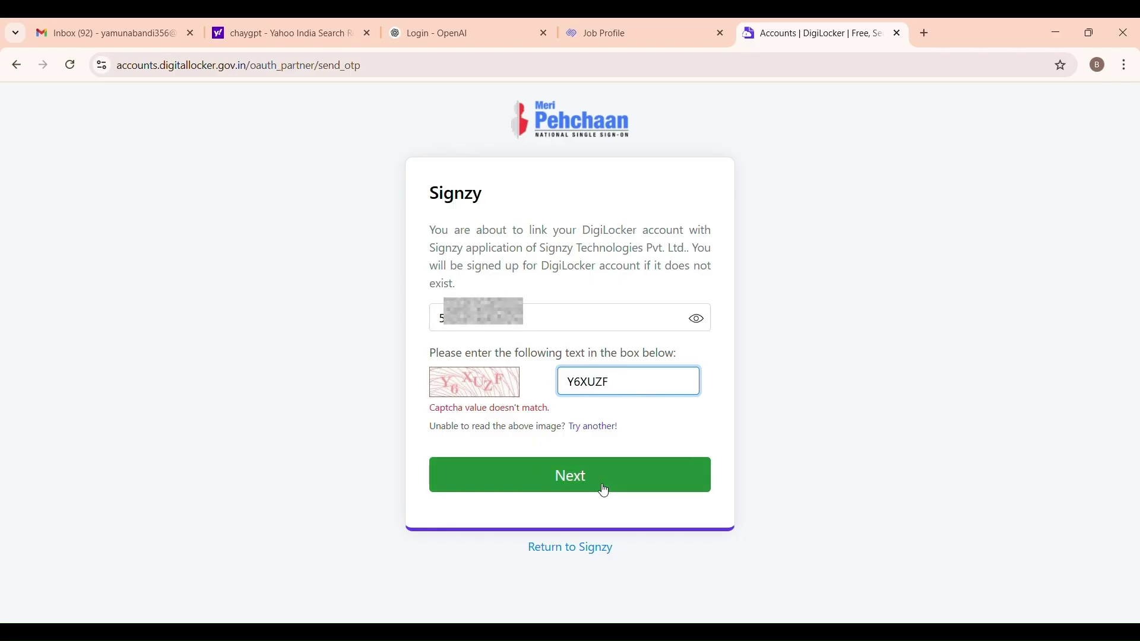
pyautogui.click(598, 484)
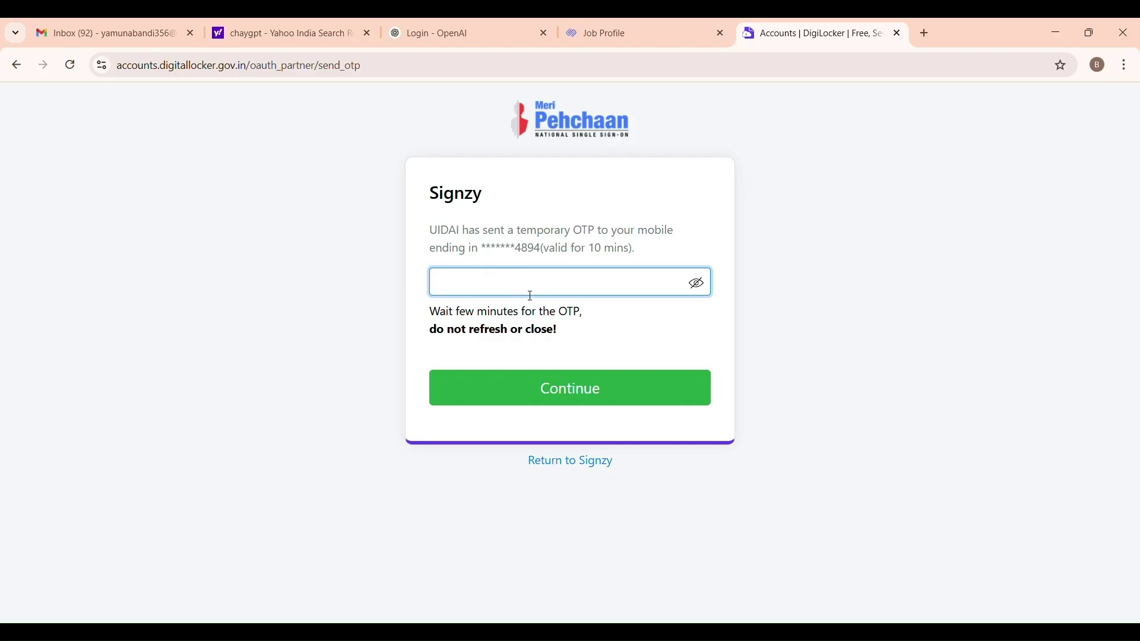
pyautogui.write('••••••')
pyautogui.click(605, 391)
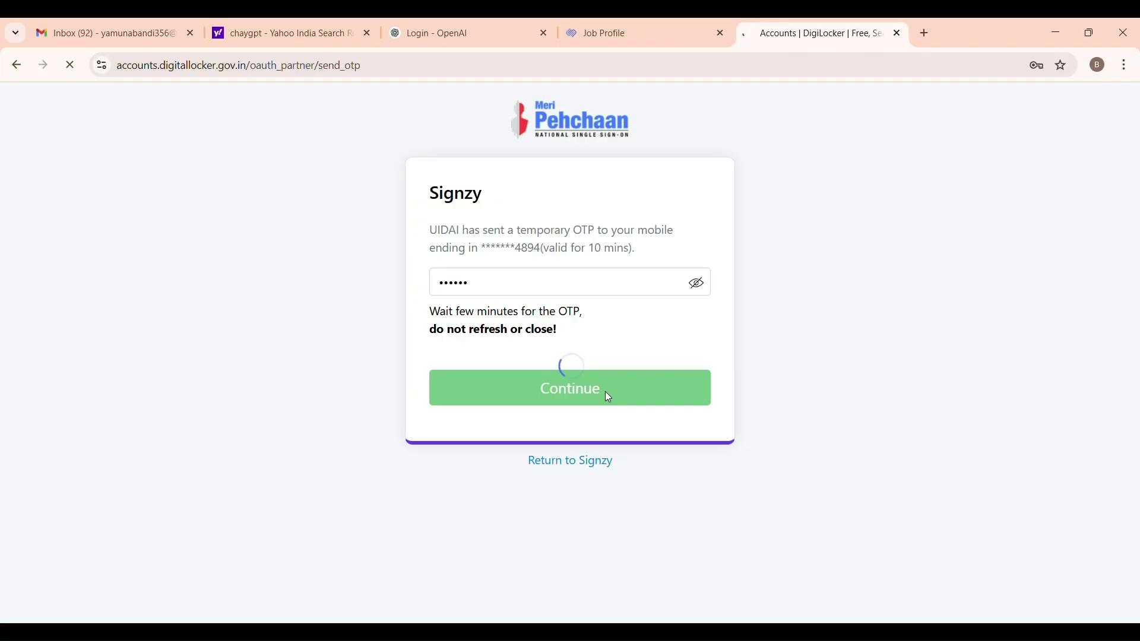
# - Enter the DigiLocker security PIN and allow sharing Aadhaar and PAN records with Signzy
pyautogui.click(584, 289)
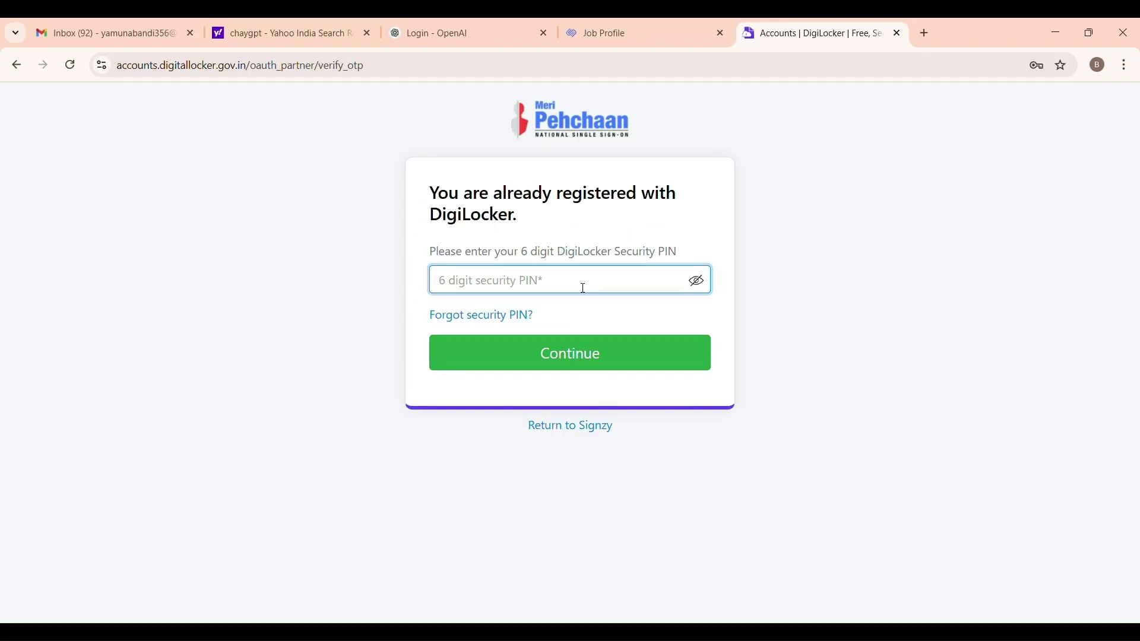
pyautogui.write('••••••')
pyautogui.click(601, 362)
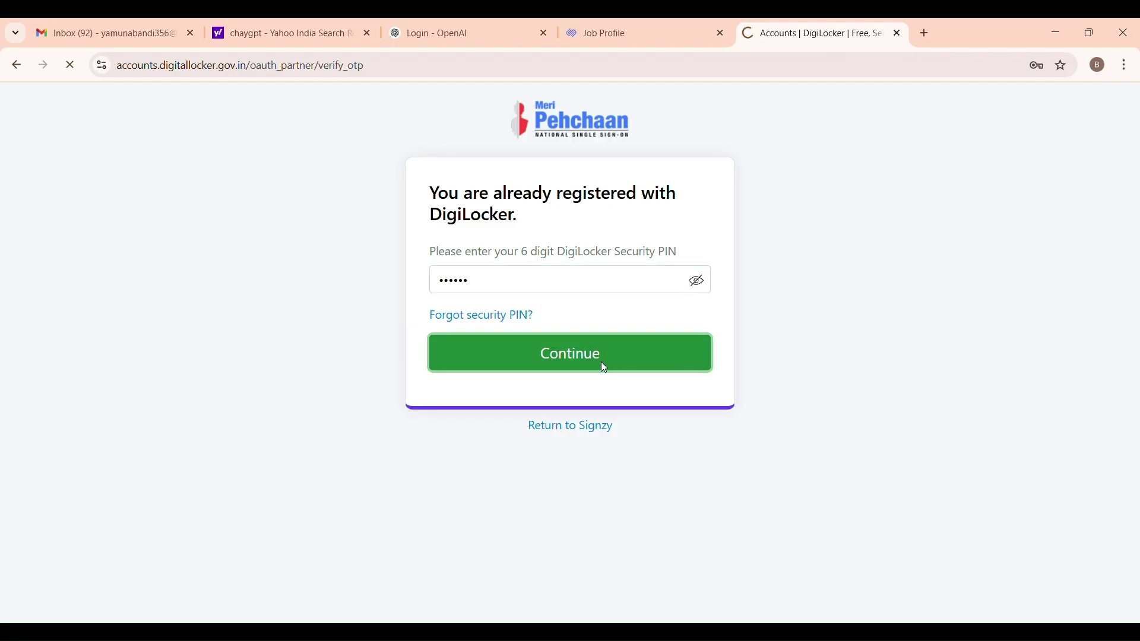
pyautogui.scroll(-1, 634, 461)
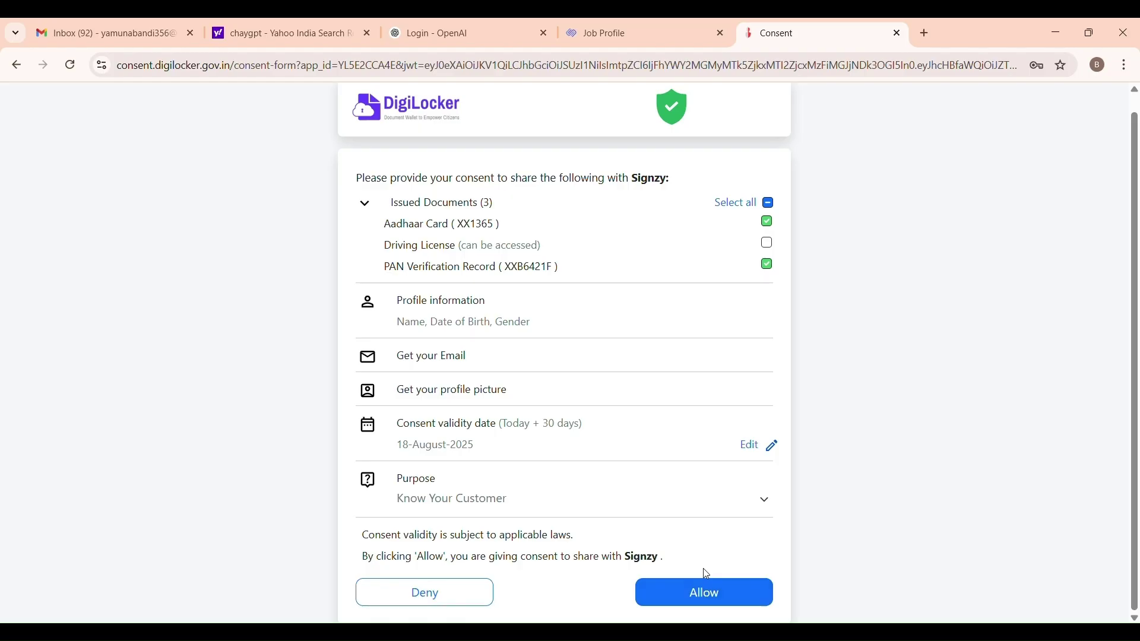
pyautogui.click(719, 604)
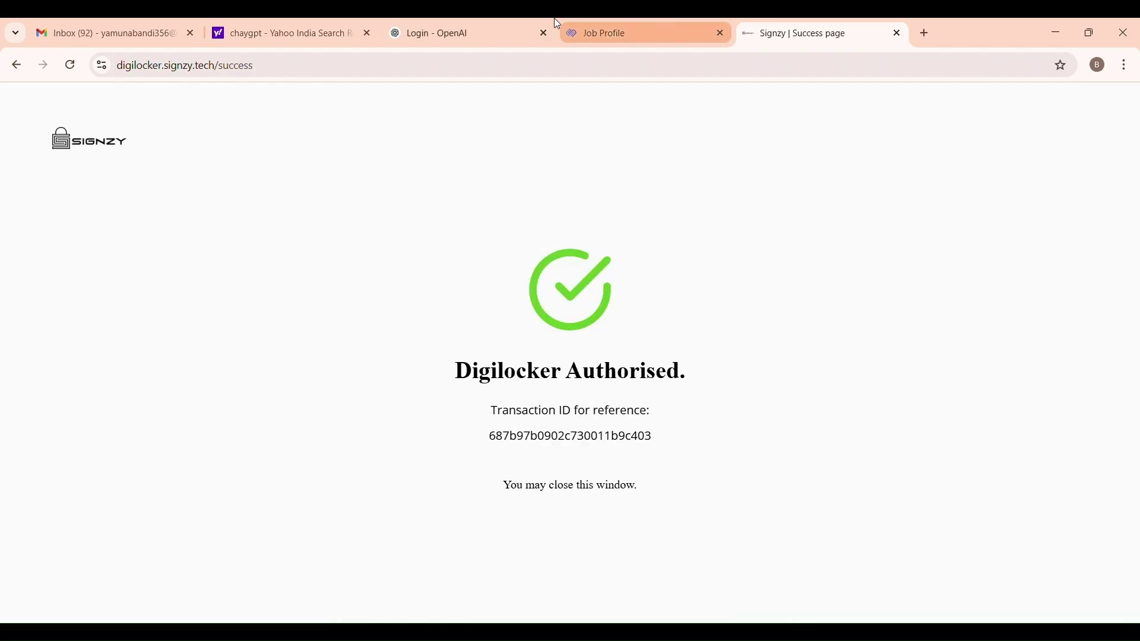
# - Return to the Superset job profile tab and proceed once Name, Age and Gender are verified
pyautogui.click(630, 34)
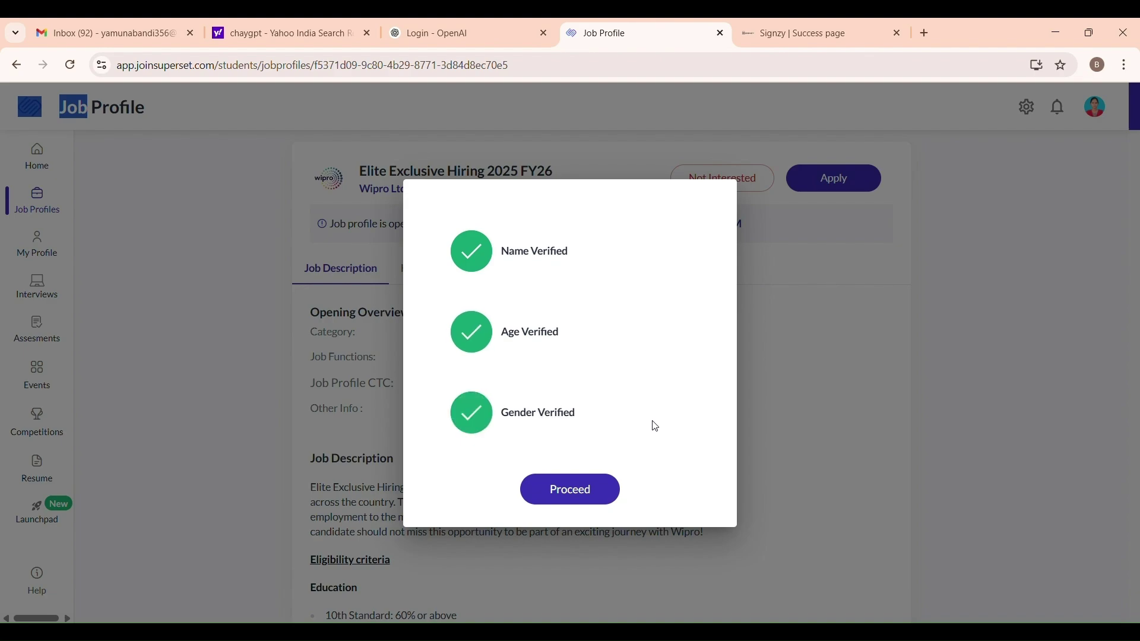
pyautogui.click(584, 496)
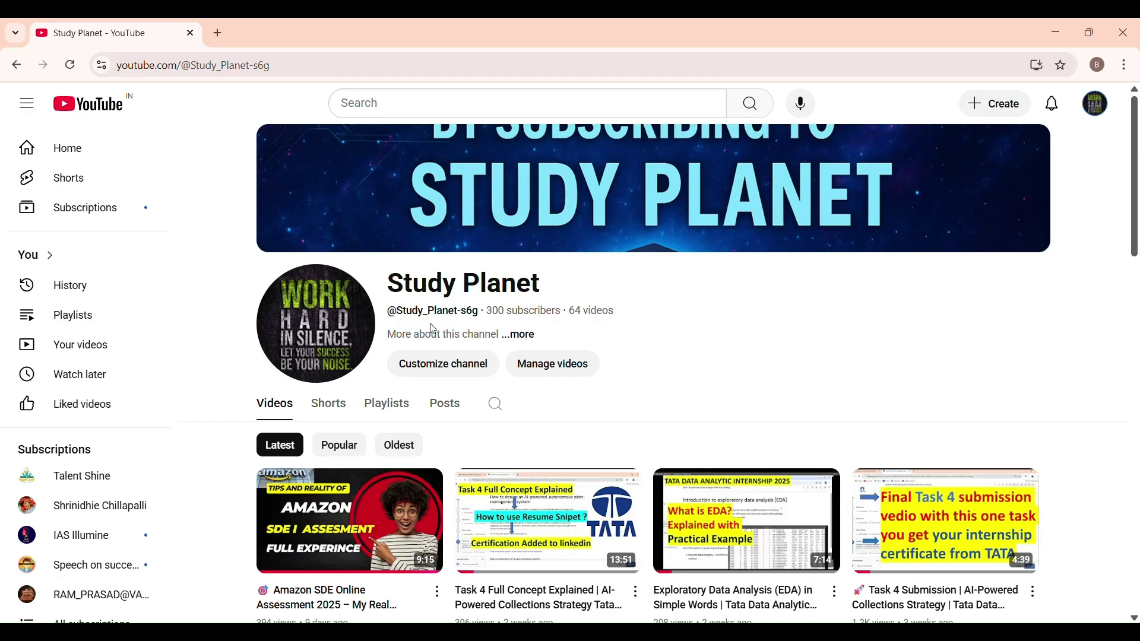
# - Zoom into the Study Planet channel page and open its Playlists tab
pyautogui.scroll(-3, 606, 433)
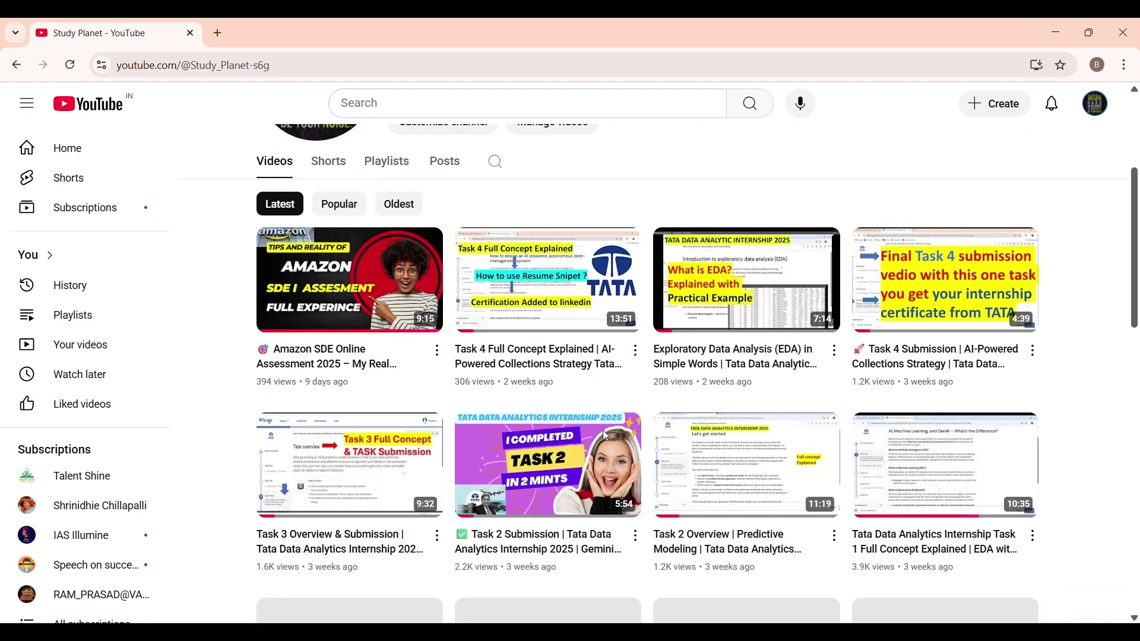
pyautogui.scroll(3, 608, 437)
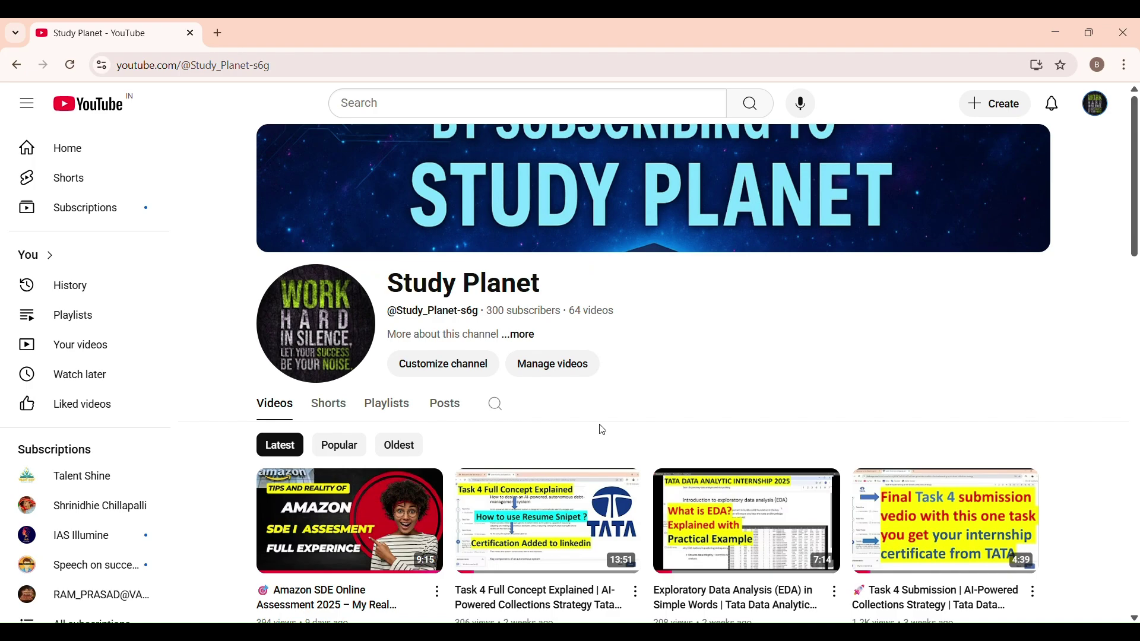
pyautogui.hotkey('ctrl', '+')
pyautogui.hotkey('ctrl', '+')
pyautogui.hotkey('ctrl', '+')
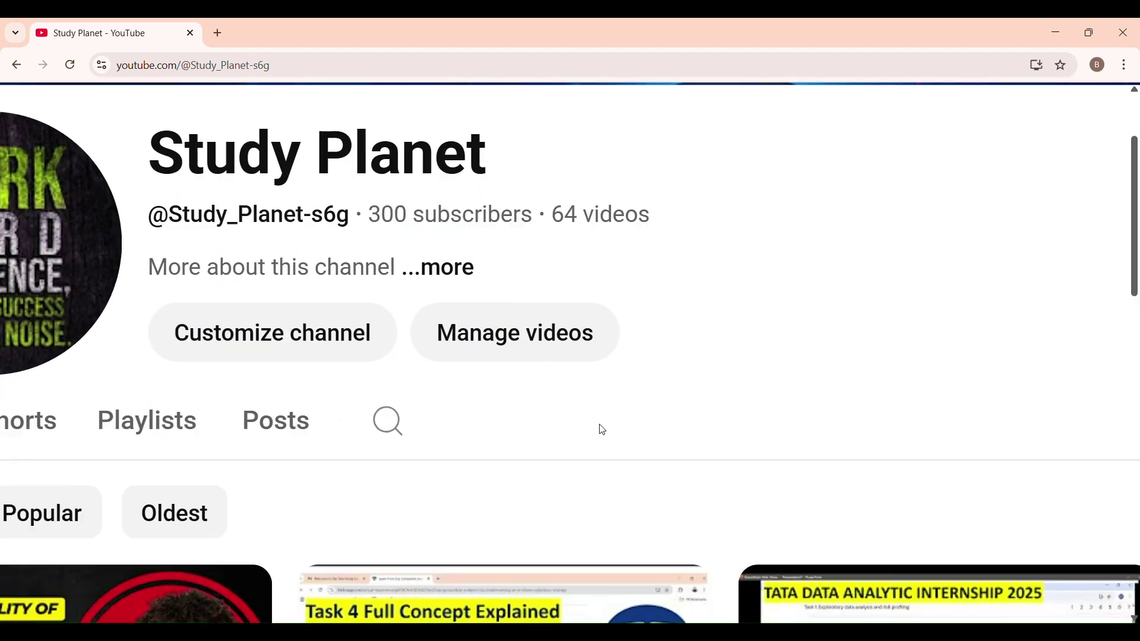
pyautogui.hscroll(-5, 603, 431)
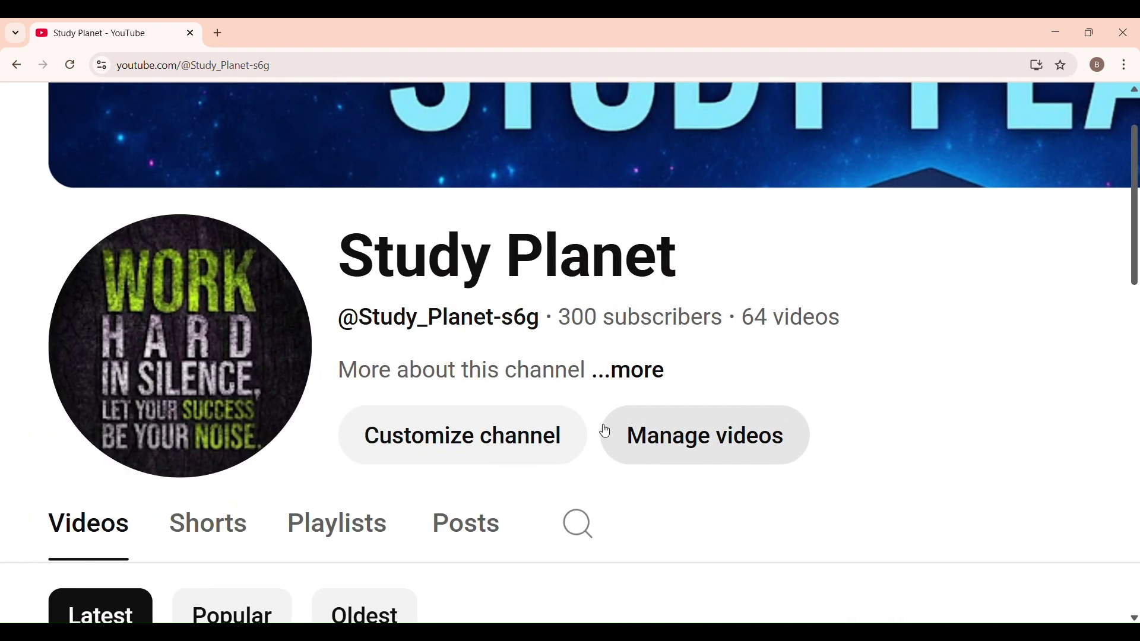
pyautogui.hscroll(-1, 603, 430)
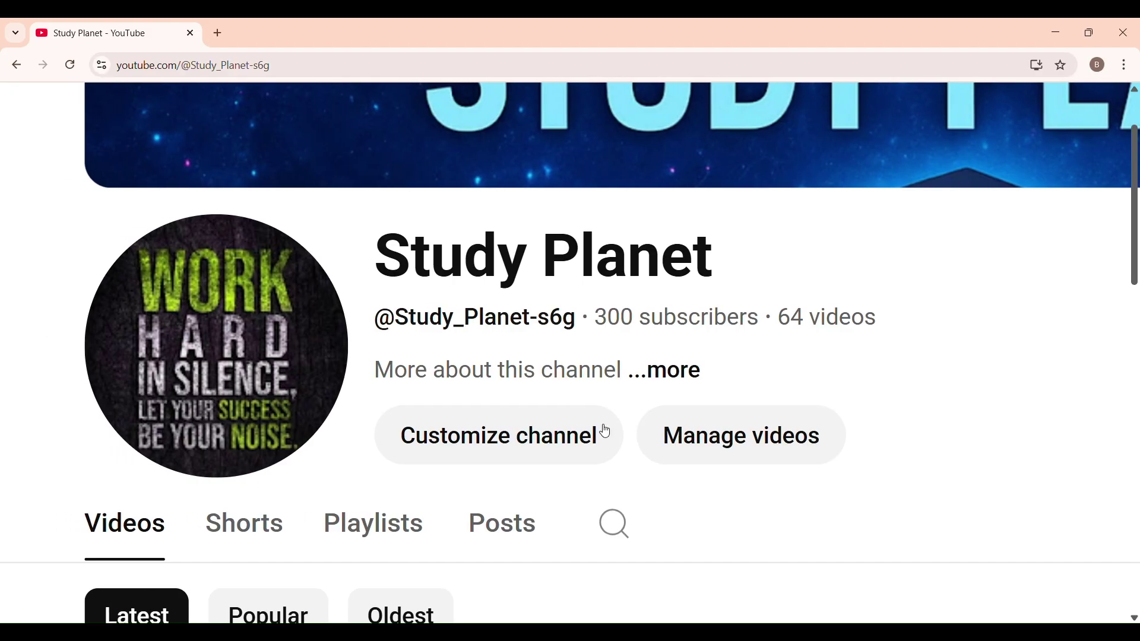
pyautogui.scroll(1, 606, 432)
pyautogui.scroll(1, 606, 432)
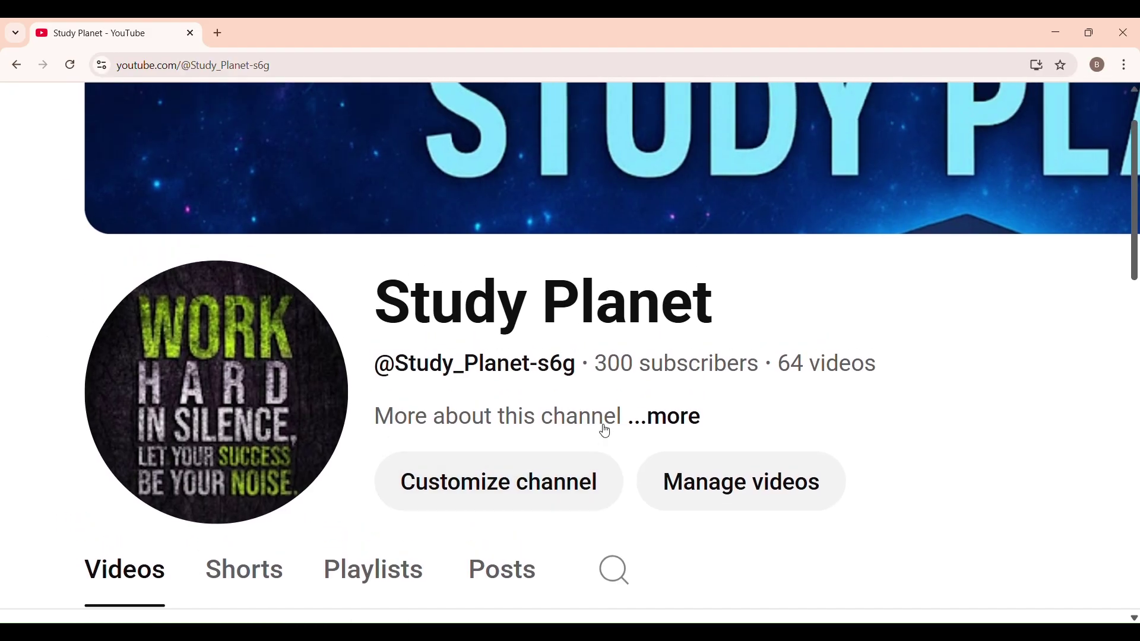
pyautogui.keyDown('ctrl'); pyautogui.scroll(-3, 605, 432); pyautogui.keyUp('ctrl')
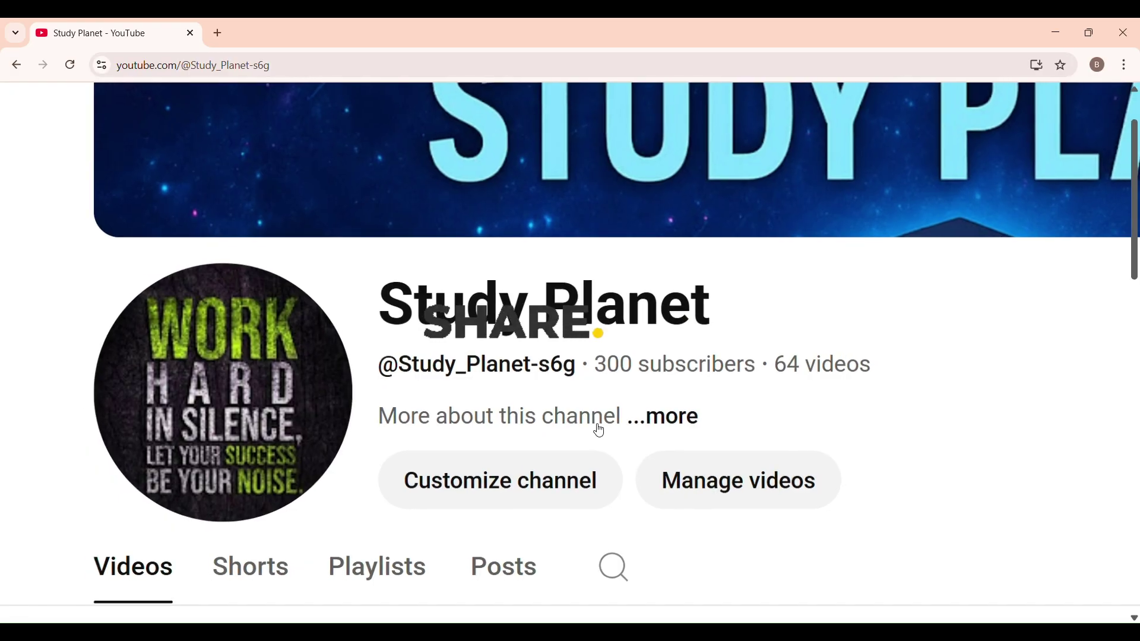
pyautogui.keyDown('ctrl'); pyautogui.scroll(-1, 600, 430); pyautogui.keyUp('ctrl')
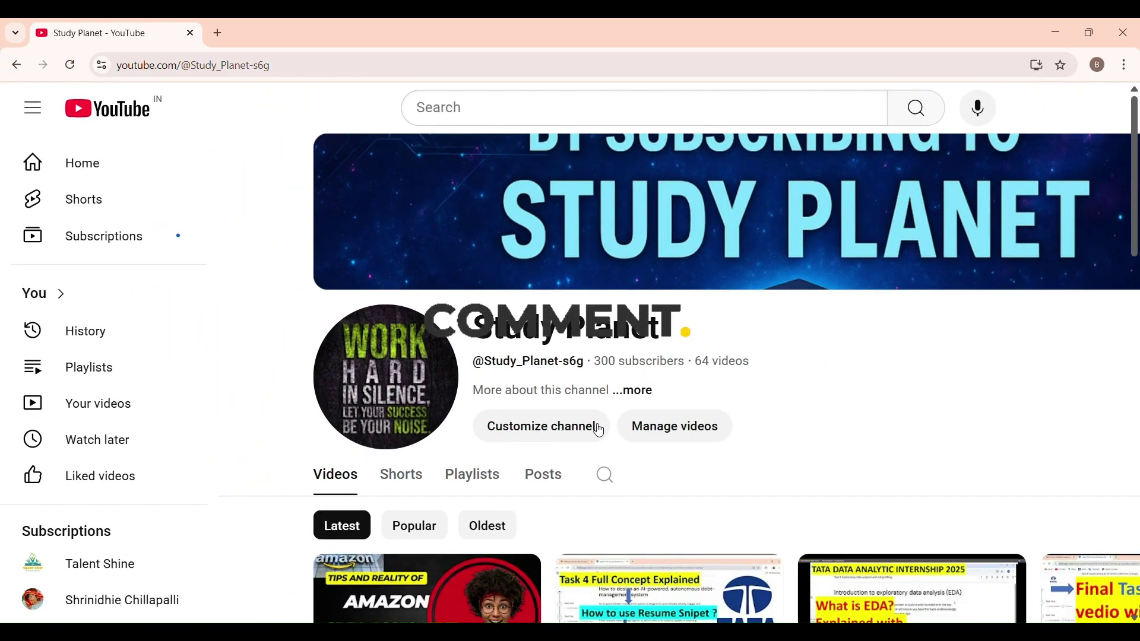
pyautogui.scroll(-2, 600, 430)
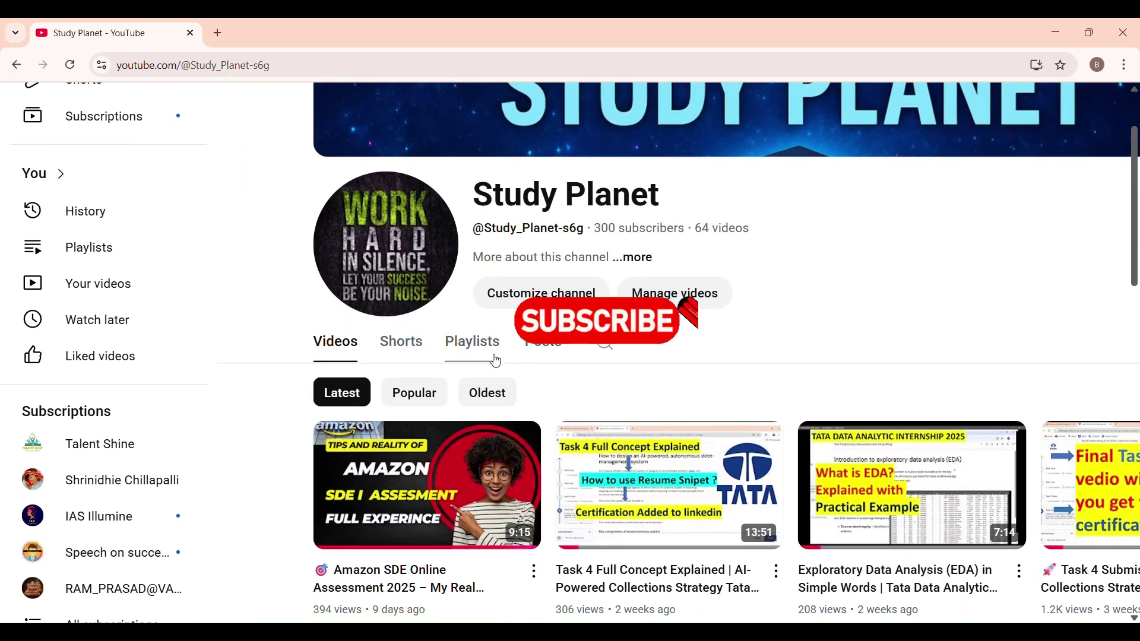
pyautogui.click(486, 350)
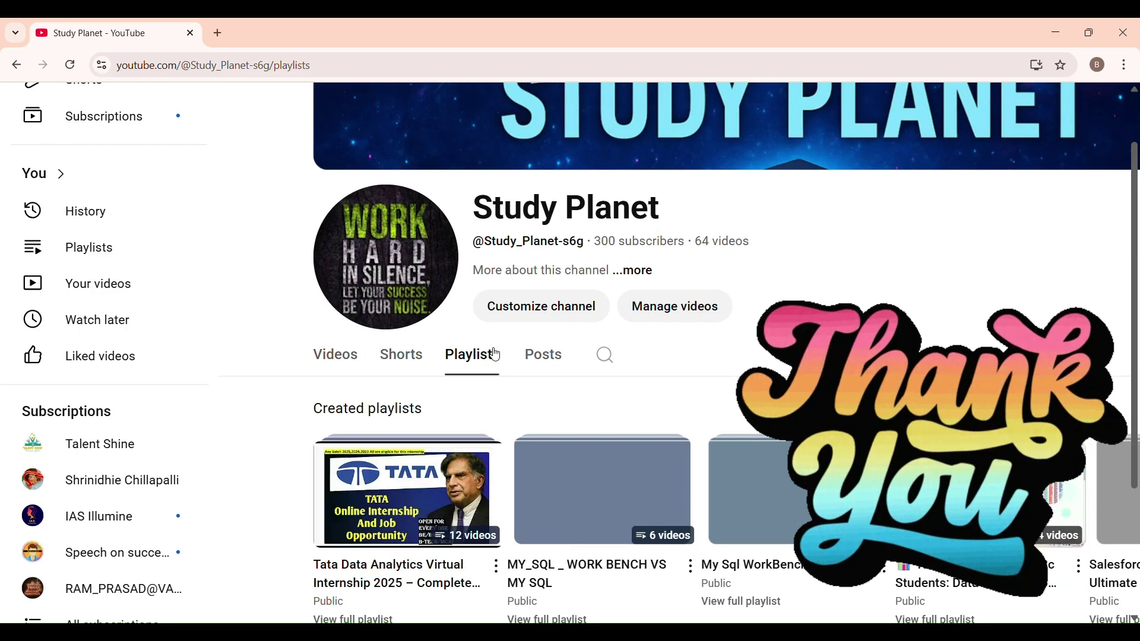
# - Play all on the Tata Data Analytics Virtual Internship 2025 playlist
pyautogui.scroll(-1, 496, 354)
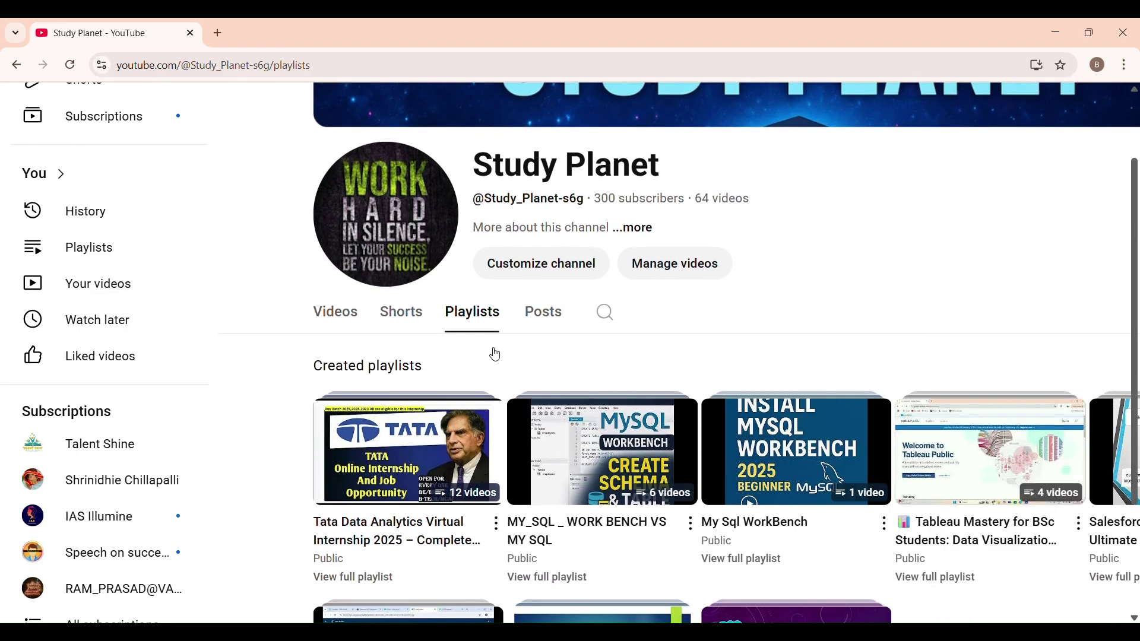
pyautogui.scroll(-1, 489, 444)
pyautogui.click(489, 445)
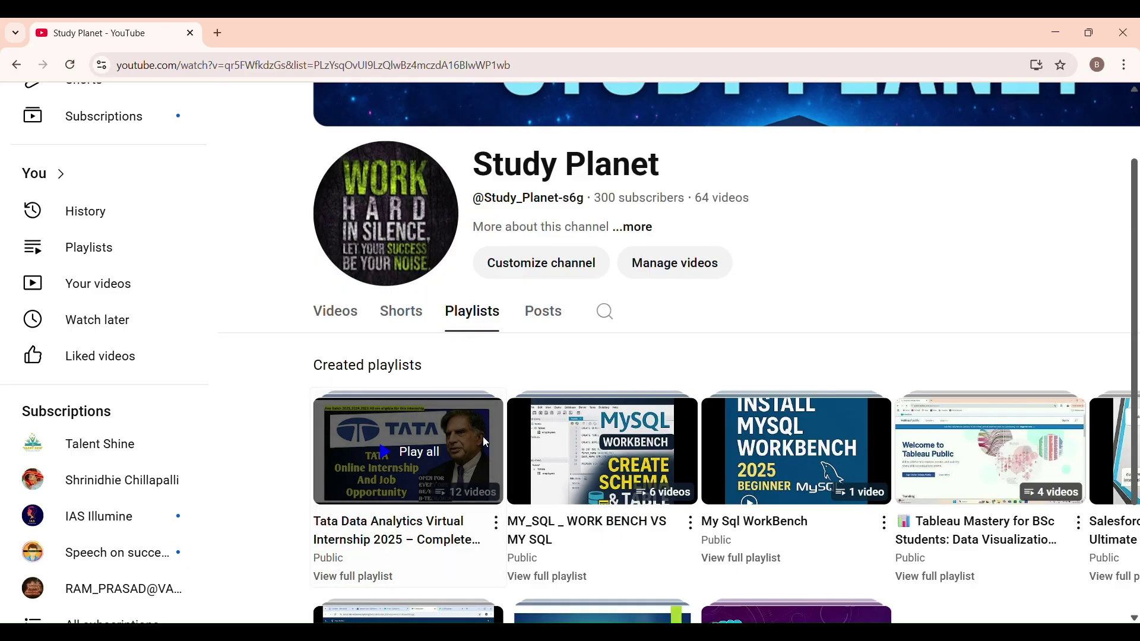